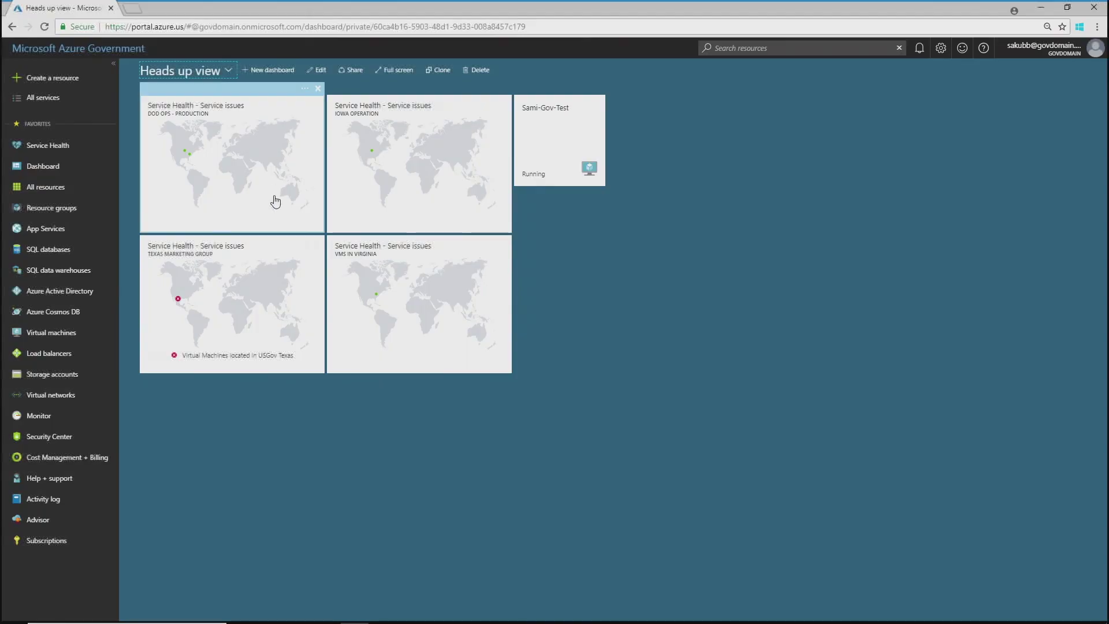
# - Filter Service Health issues to all regions, surfacing the USGov Texas Virtual Machines issue GSH2-2G8
pyautogui.click(48, 145)
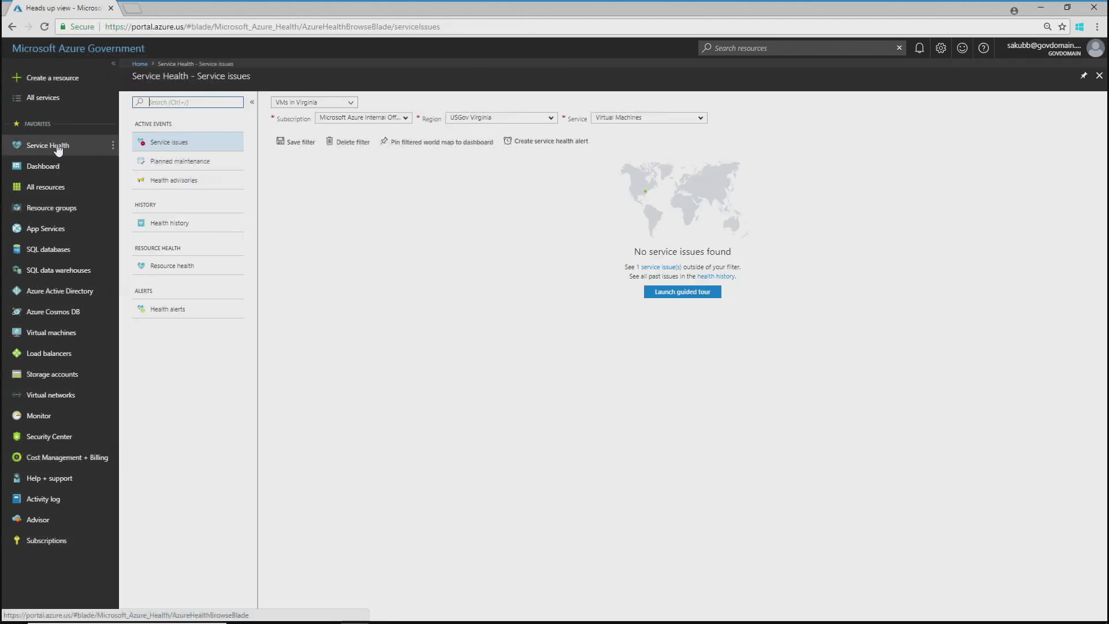
pyautogui.click(404, 118)
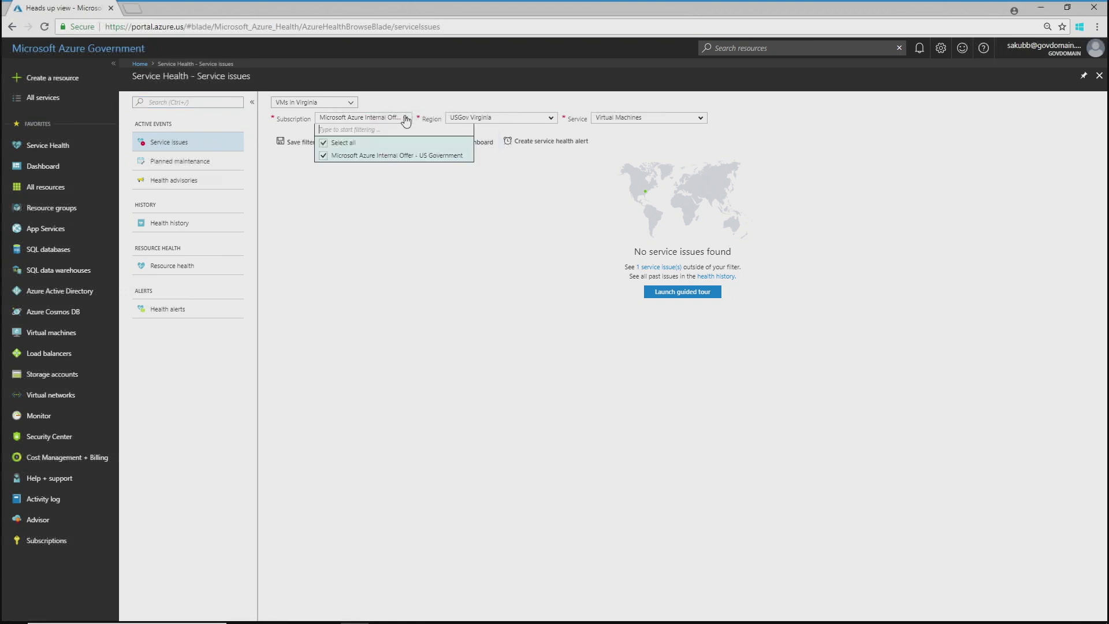
pyautogui.click(392, 104)
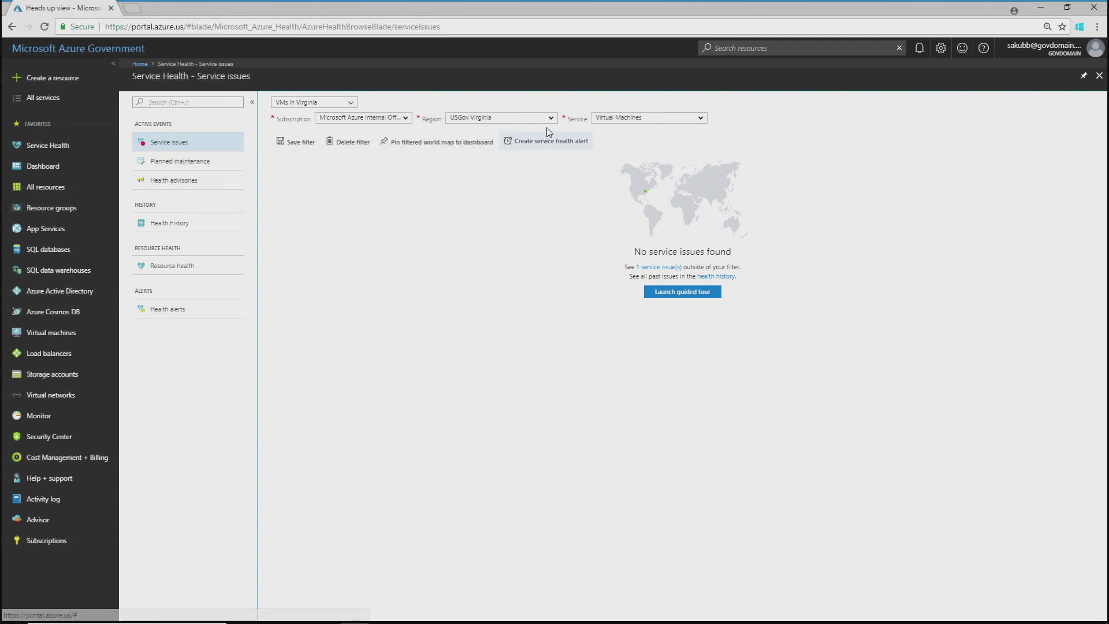
pyautogui.click(500, 117)
pyautogui.click(472, 142)
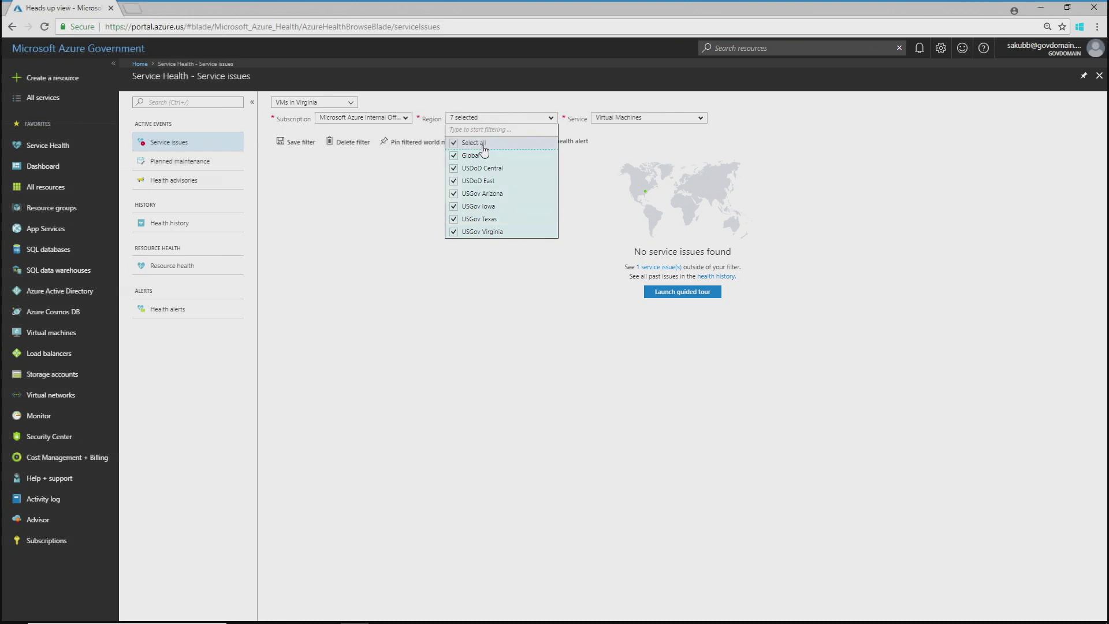
pyautogui.click(494, 312)
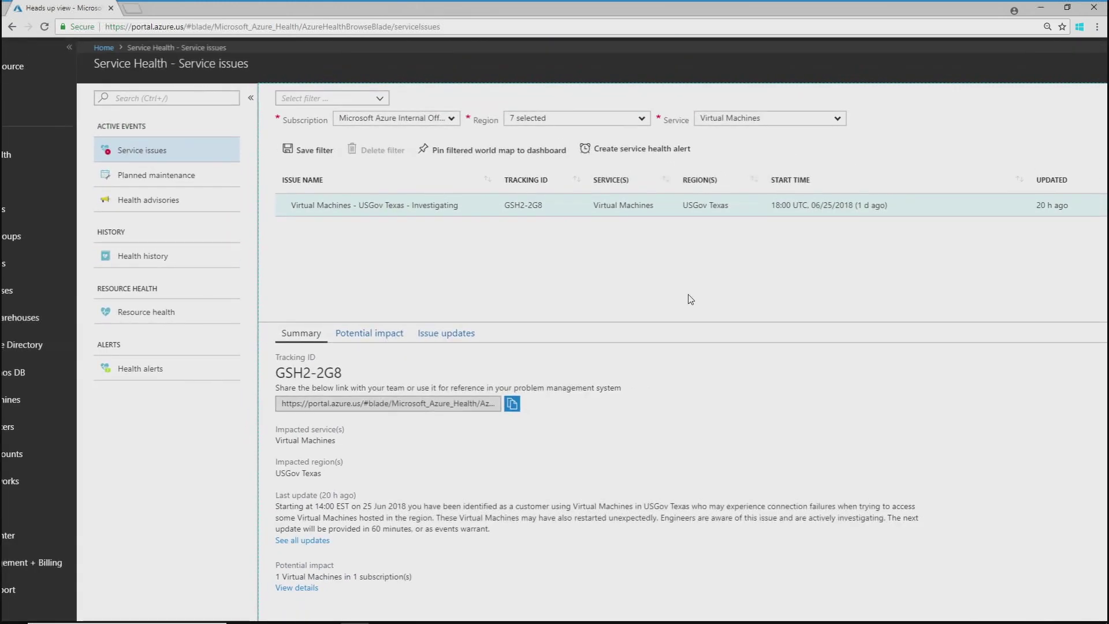
pyautogui.scroll(-3, 719, 331)
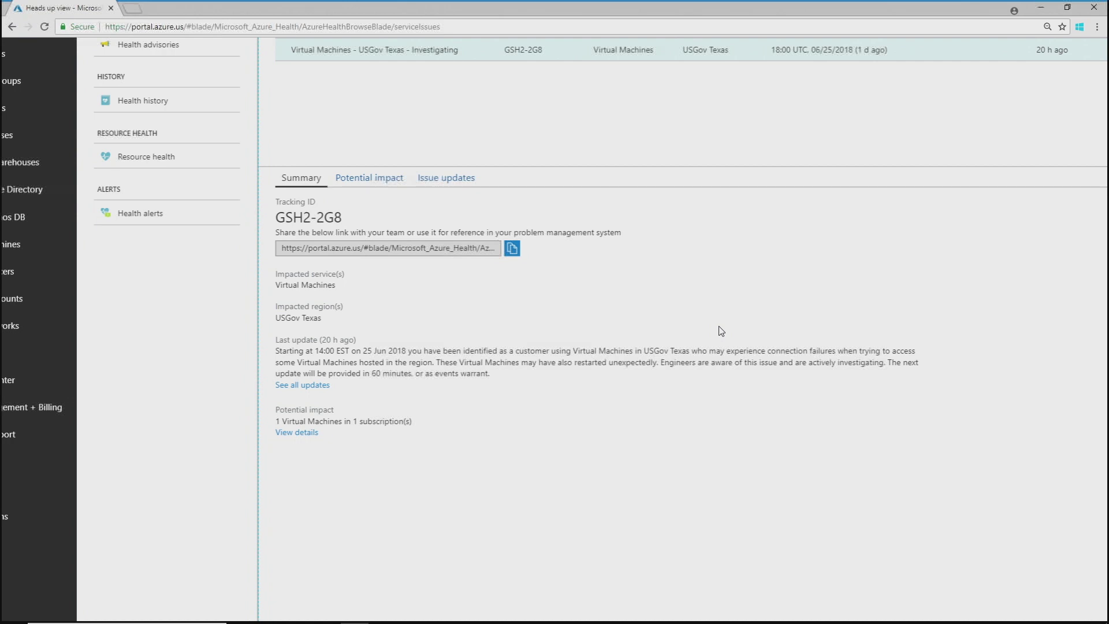
# - Show the issue's potential impact: virtual machine Sami-Gov-Test in resource group Test-RG
pyautogui.click(386, 182)
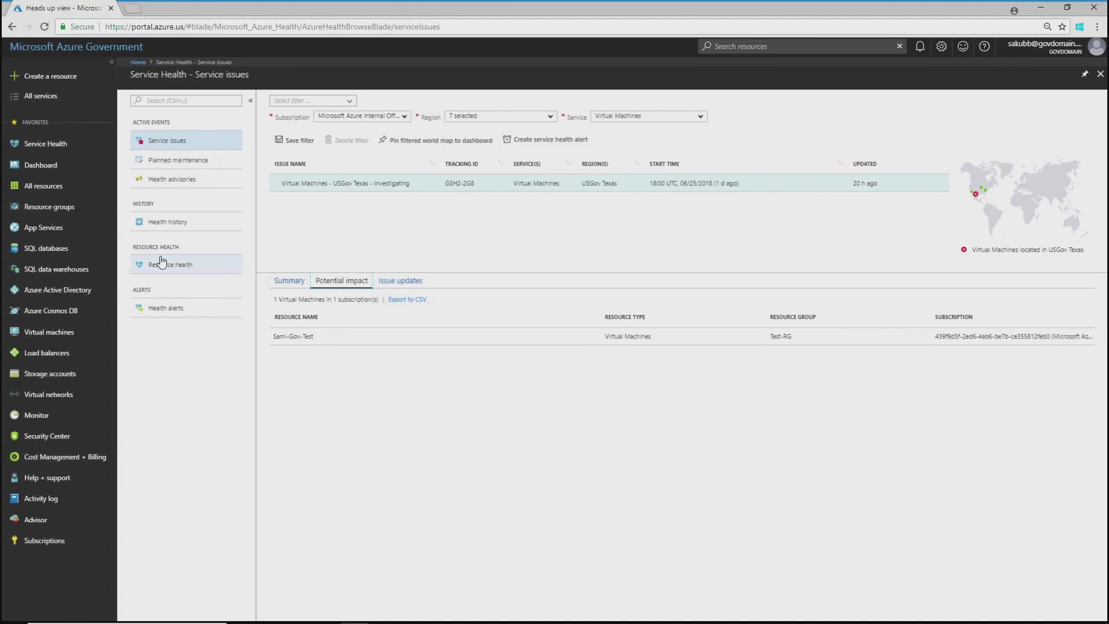
# - Switch to Planned maintenance and include every service in the Service filter
pyautogui.click(178, 162)
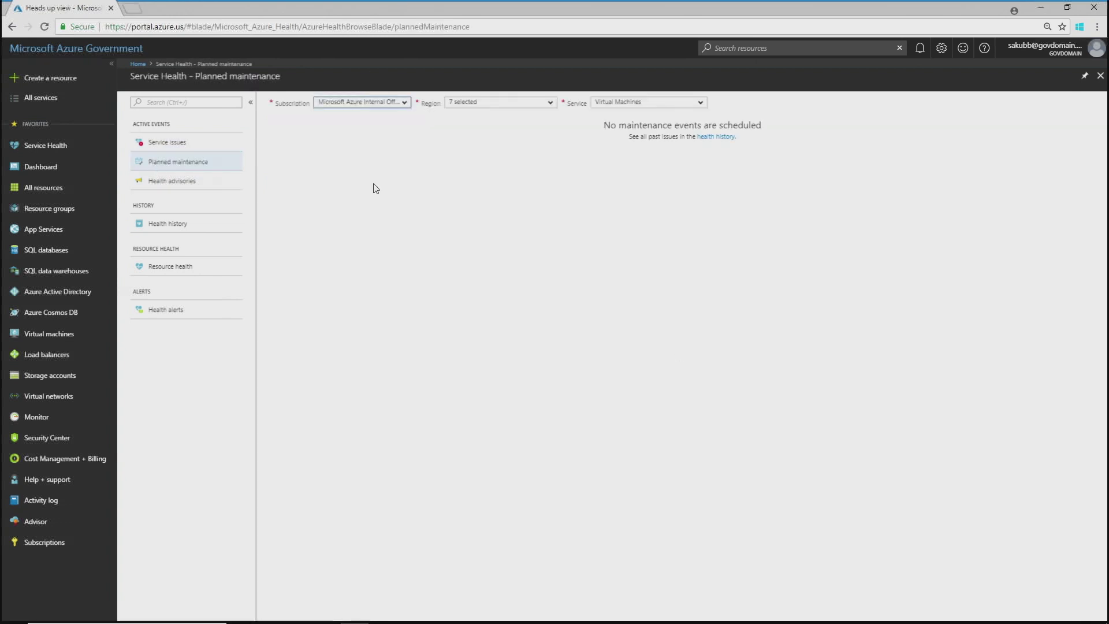
pyautogui.click(645, 102)
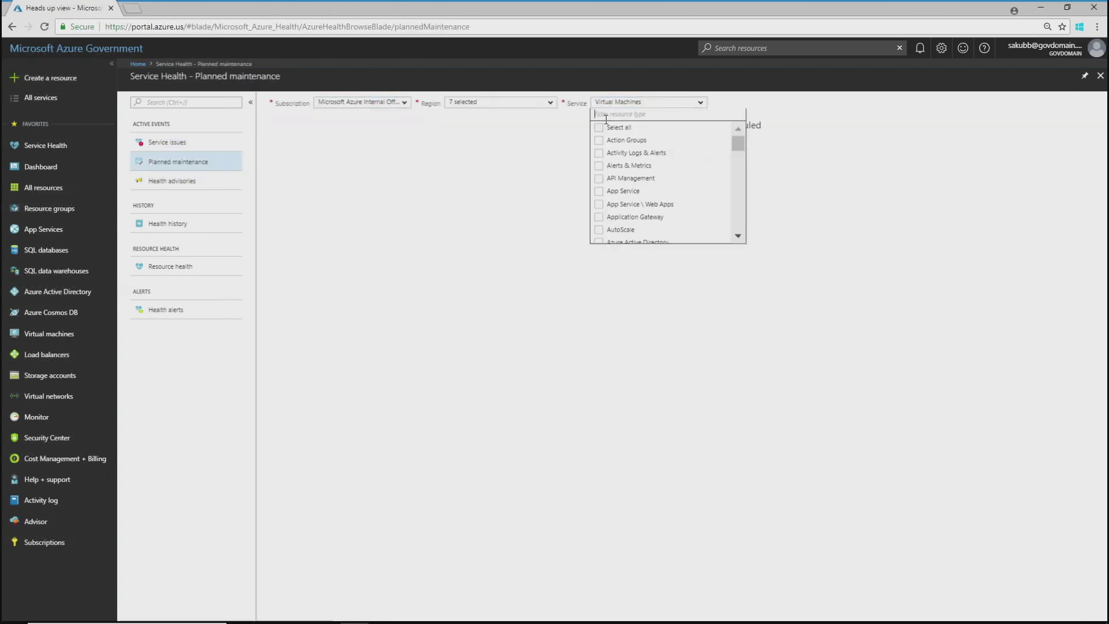
pyautogui.click(604, 130)
pyautogui.click(510, 218)
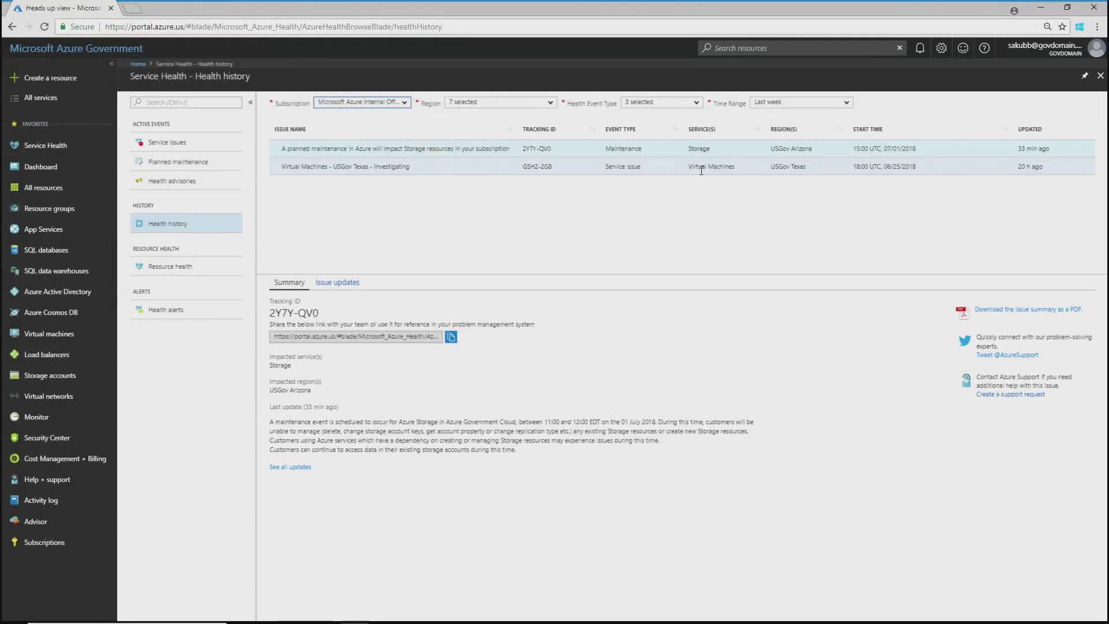
# - Set the health history Time Range to Last month
pyautogui.click(801, 102)
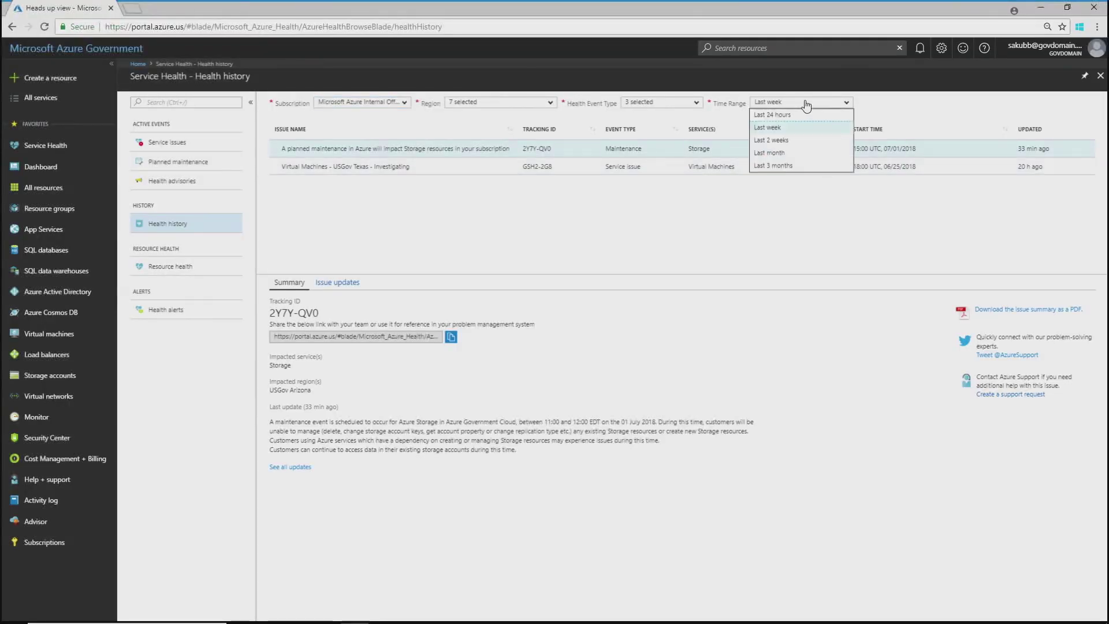
pyautogui.click(771, 152)
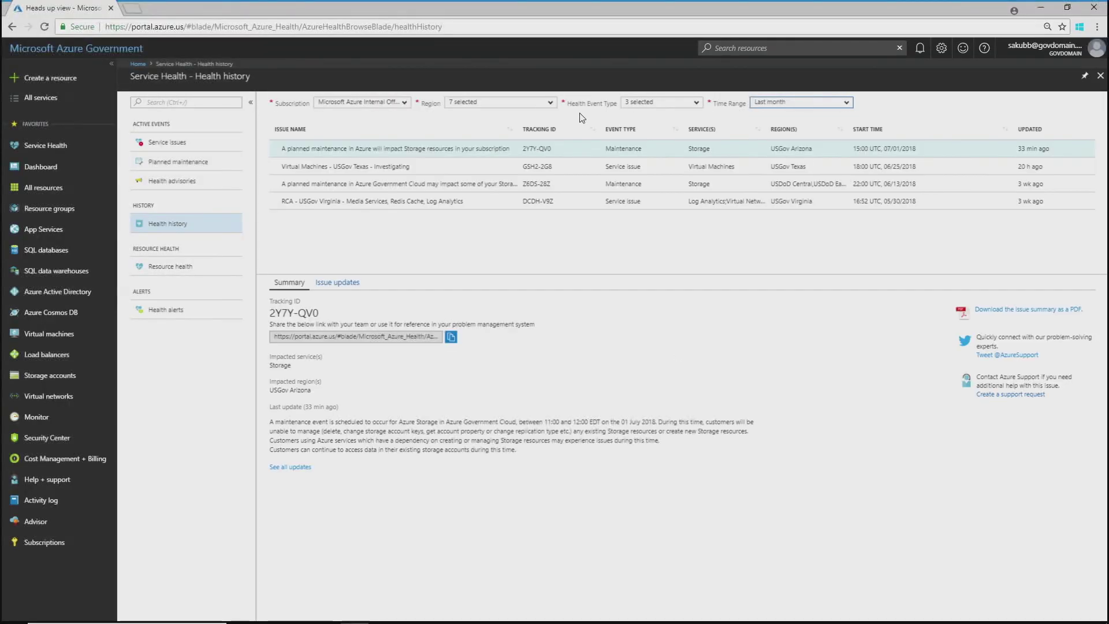
pyautogui.click(499, 103)
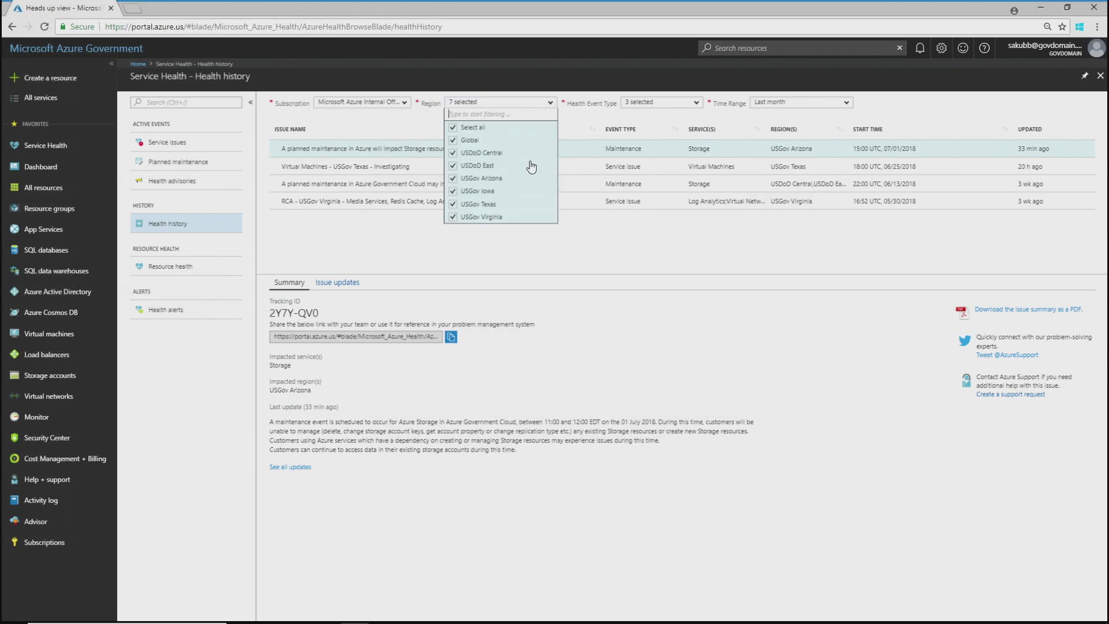
pyautogui.click(405, 263)
# - Download the RCA - USGov Virginia issue summary as a PDF
pyautogui.click(363, 201)
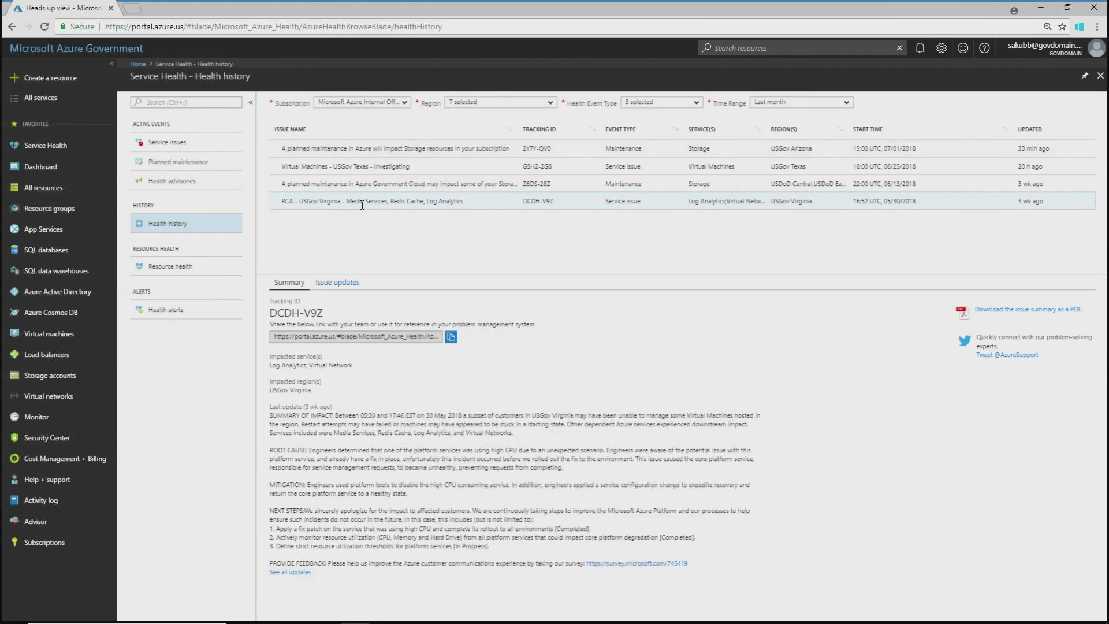
pyautogui.hotkey('ctrl', '+')
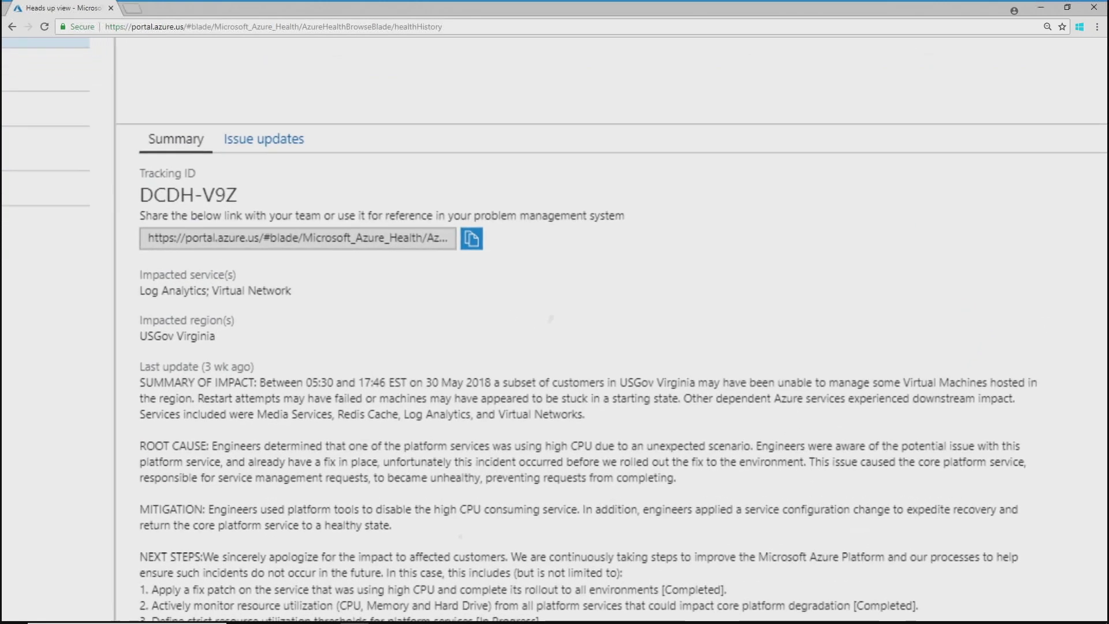
pyautogui.hotkey('ctrl', '+')
pyautogui.hotkey('ctrl', '+')
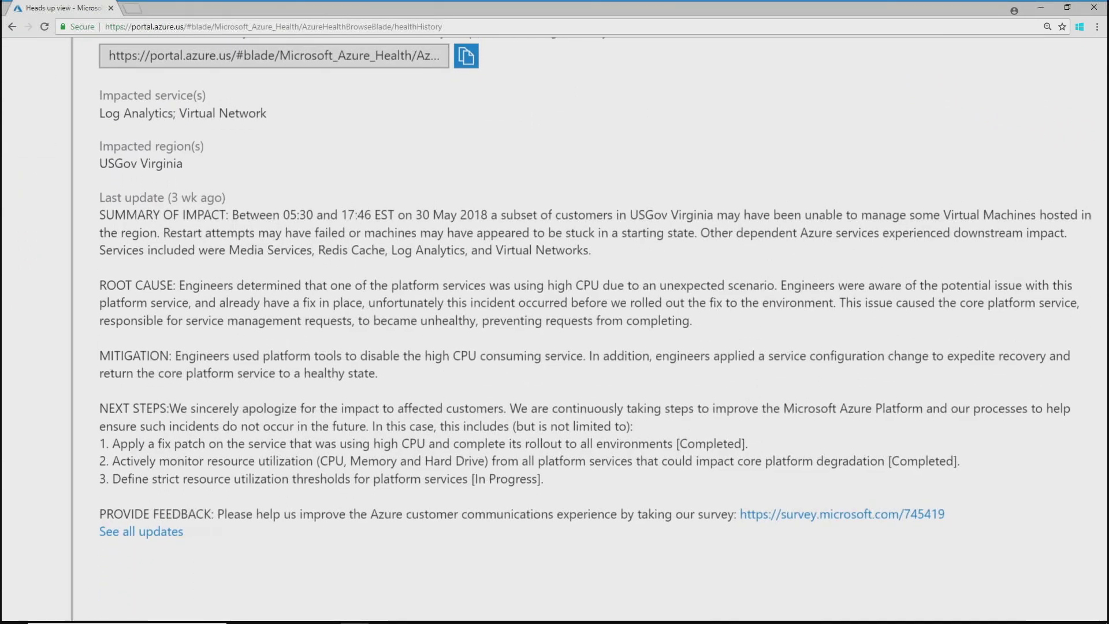
pyautogui.hotkey('ctrl', '-')
pyautogui.hotkey('ctrl', '-')
pyautogui.hotkey('ctrl', '-')
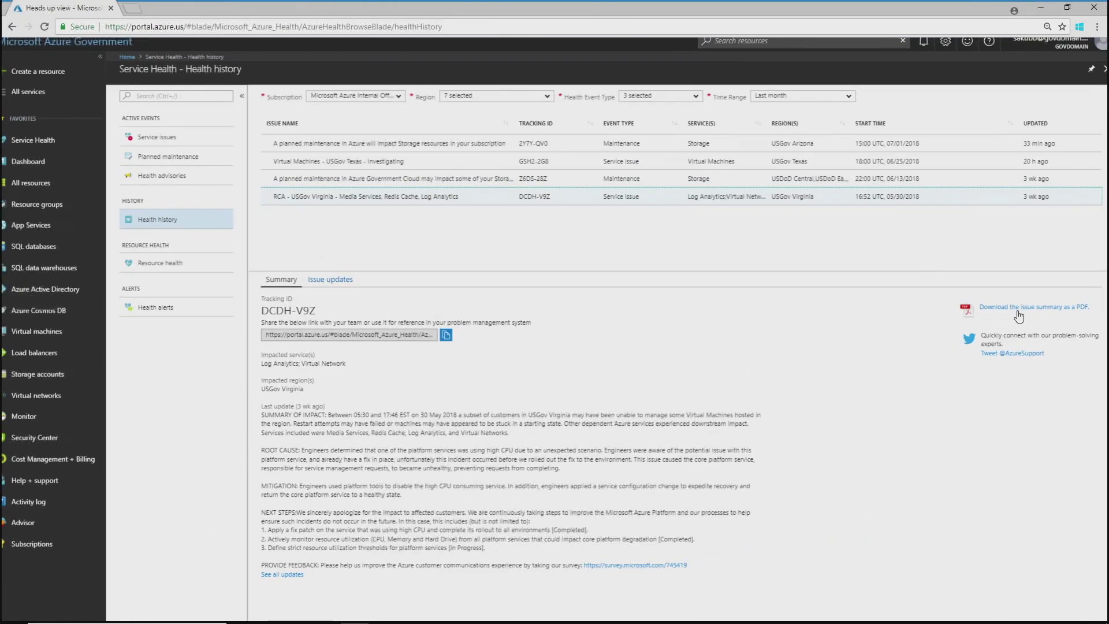
pyautogui.click(1022, 307)
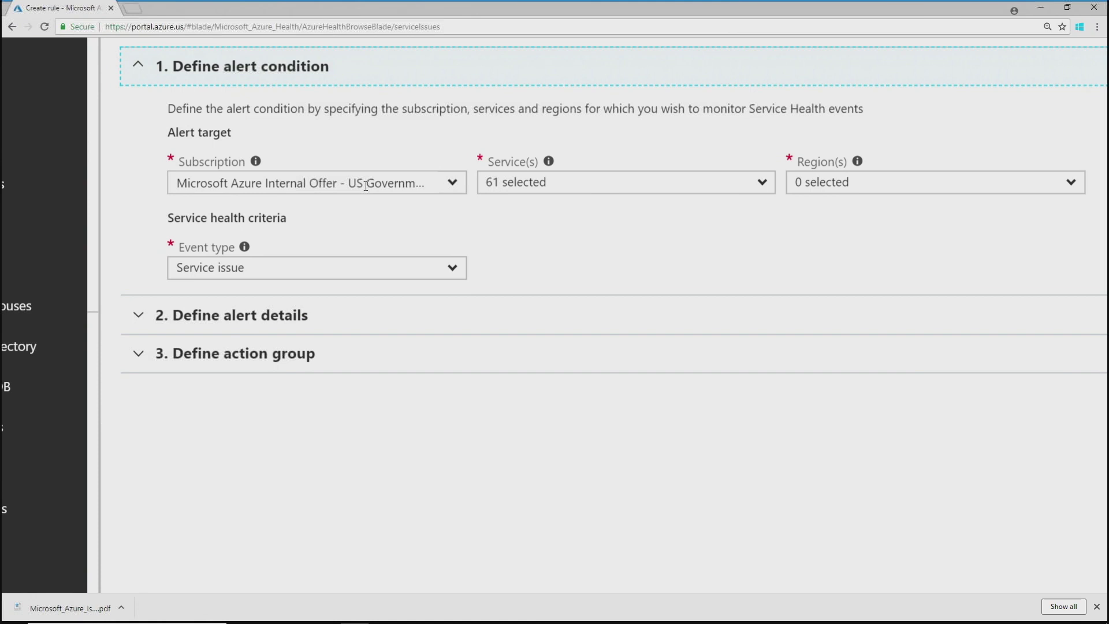
# - Limit the alert to the Virtual Machines service across all six regions
pyautogui.click(603, 183)
pyautogui.click(529, 231)
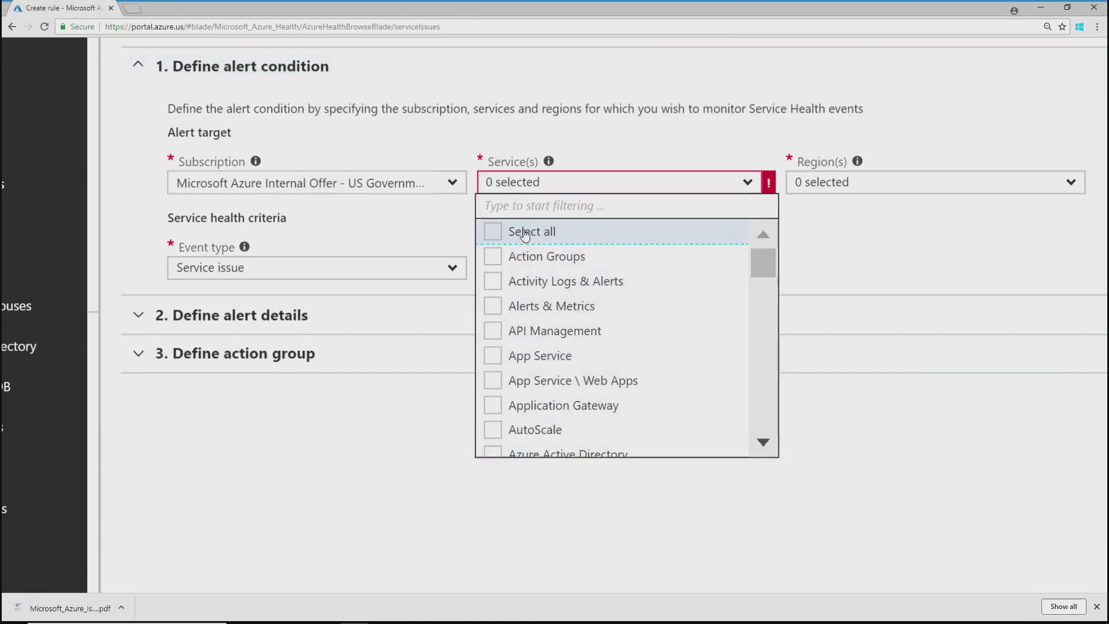
pyautogui.click(560, 205)
pyautogui.write('virtual')
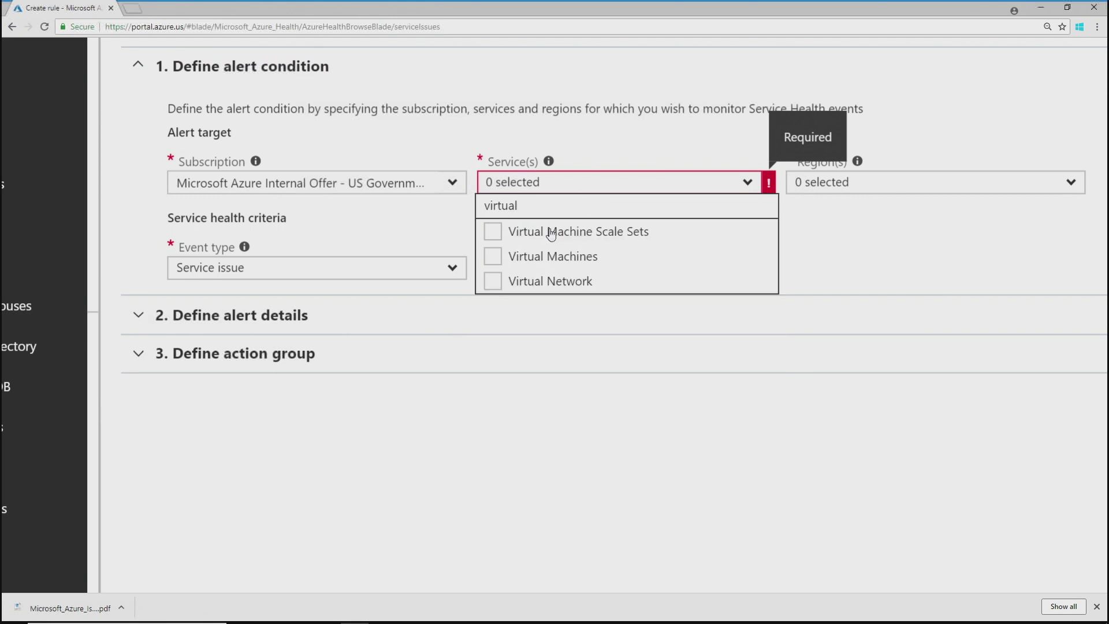
pyautogui.click(524, 236)
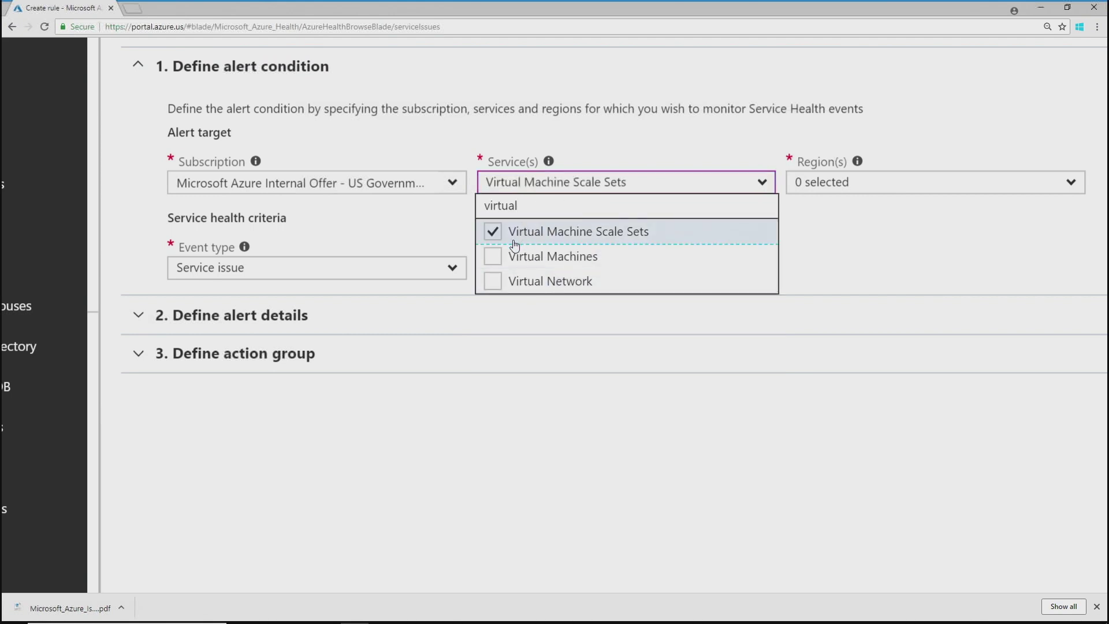
pyautogui.click(511, 234)
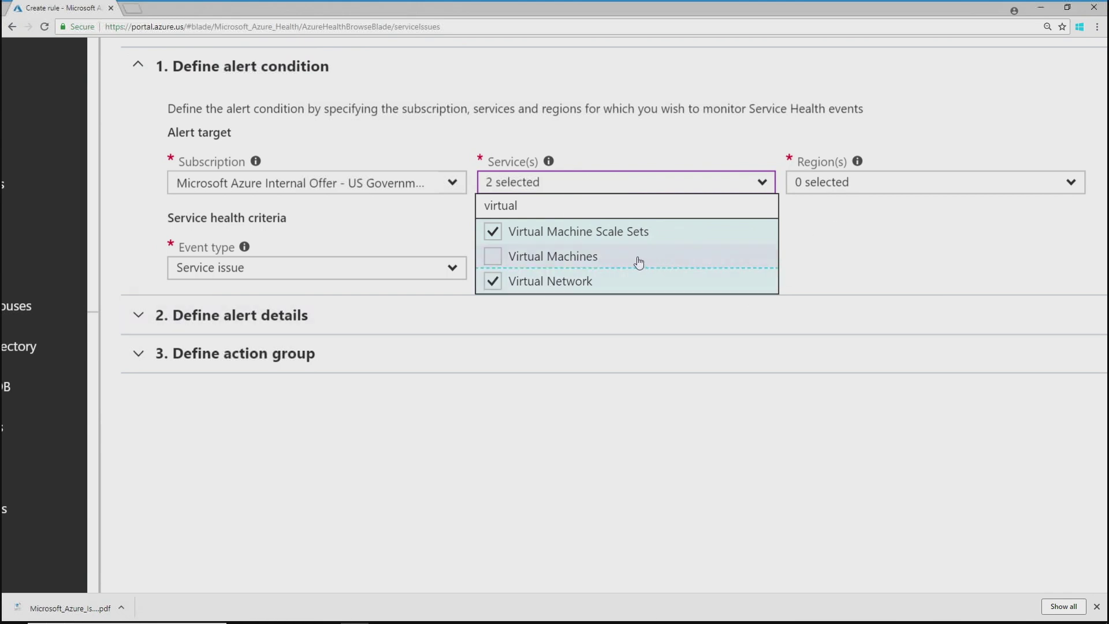
pyautogui.click(578, 279)
pyautogui.click(874, 231)
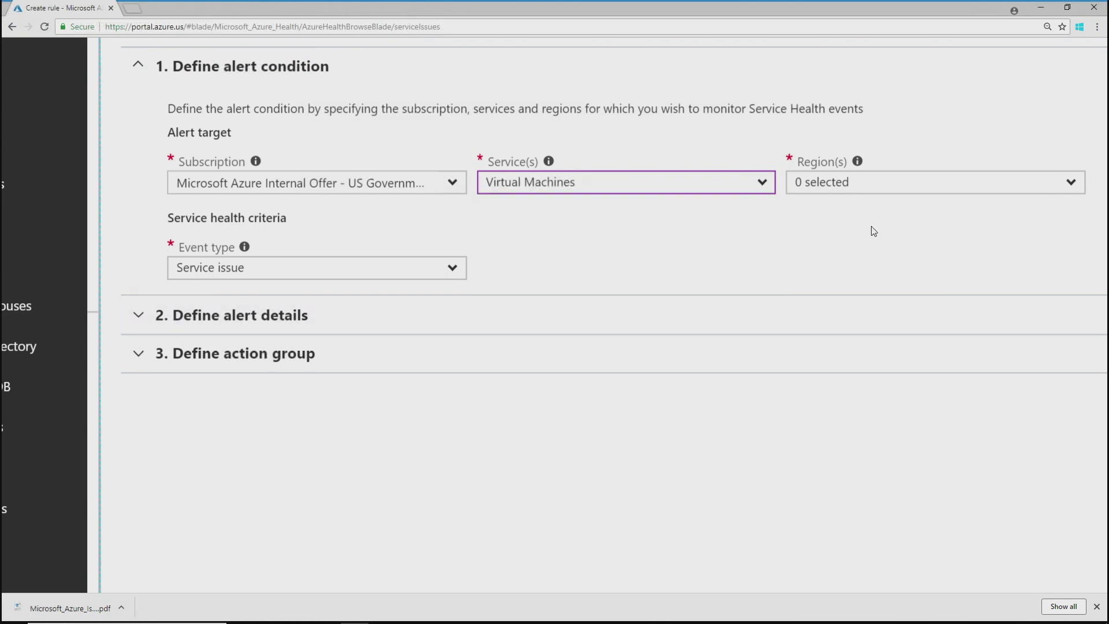
pyautogui.click(891, 182)
pyautogui.click(824, 232)
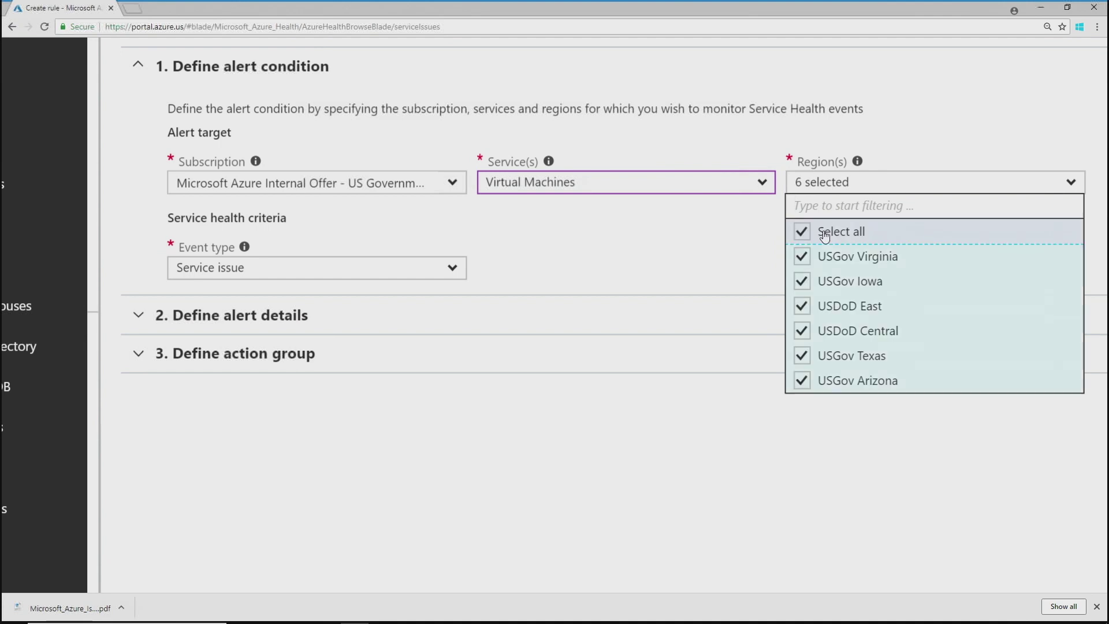
pyautogui.click(597, 441)
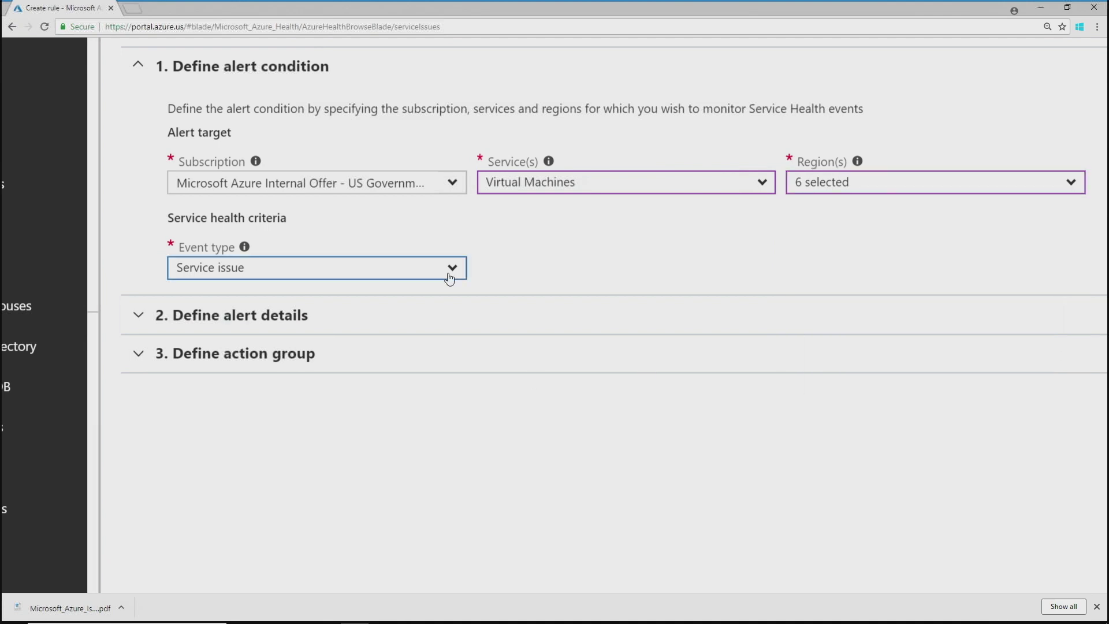
# - Add Planned maintenance and Health advisories to the event types, making 3 selected
pyautogui.click(449, 276)
pyautogui.click(260, 367)
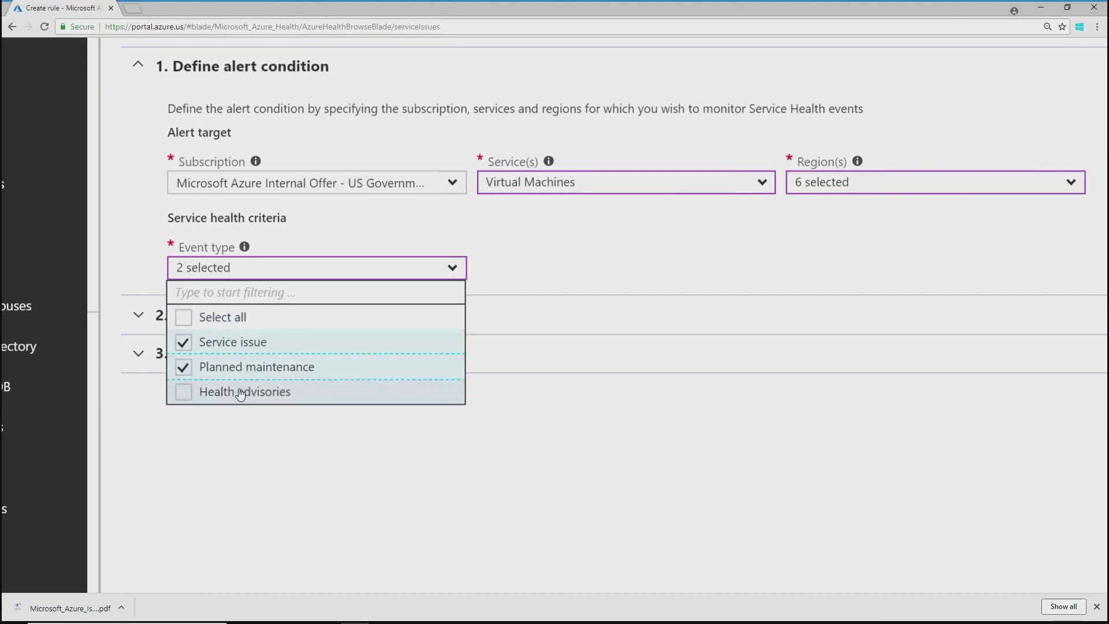
pyautogui.click(240, 392)
pyautogui.click(504, 430)
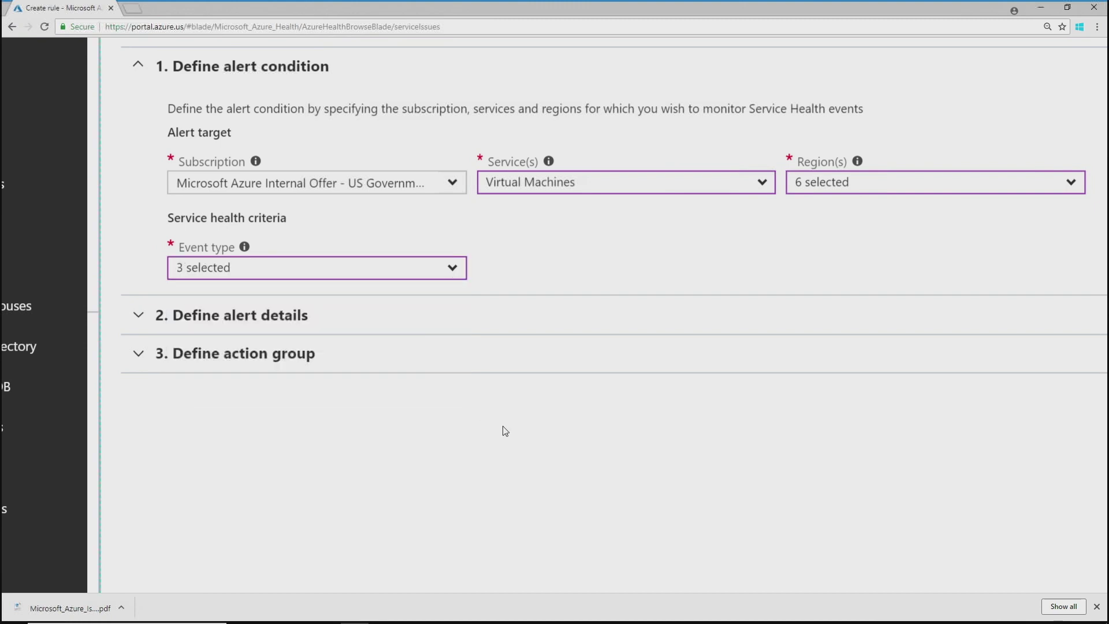
pyautogui.scroll(-3, 505, 430)
pyautogui.scroll(2, 491, 392)
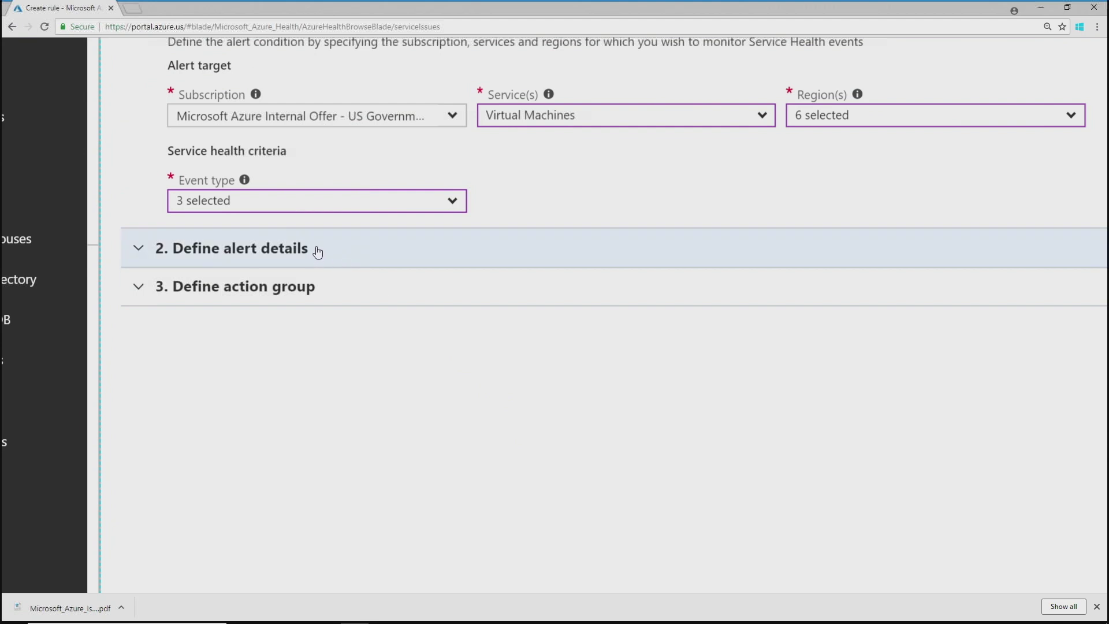
pyautogui.click(317, 250)
# - Name the rule Sami Test, describe it 'Testing for Virtual Machines', and use Default-ActivityLogAlerts
pyautogui.click(344, 319)
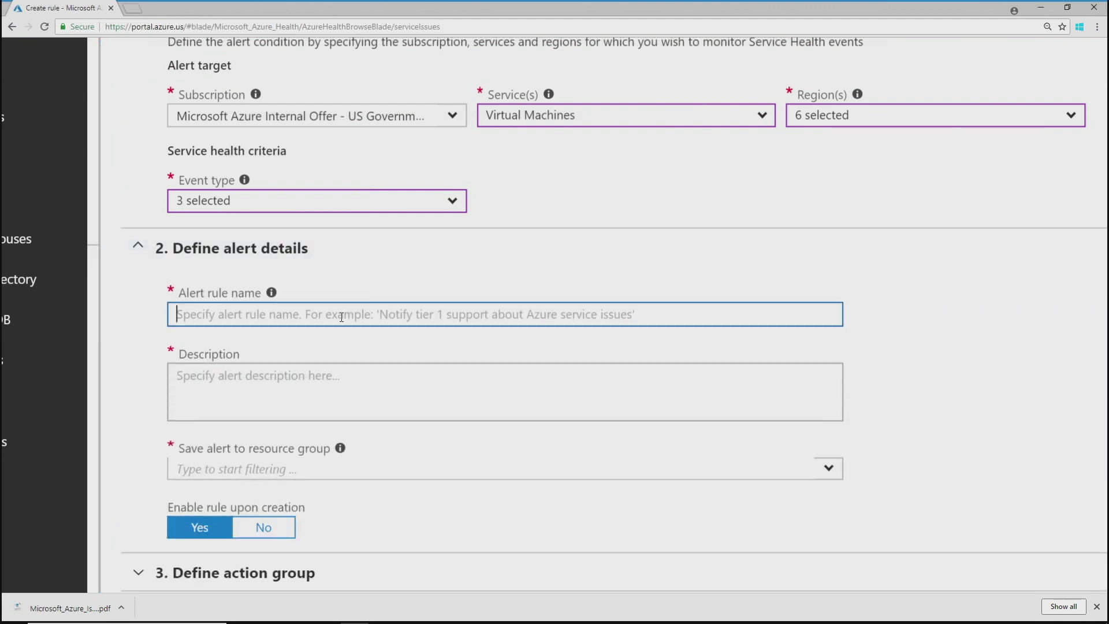
pyautogui.write('Sami Test')
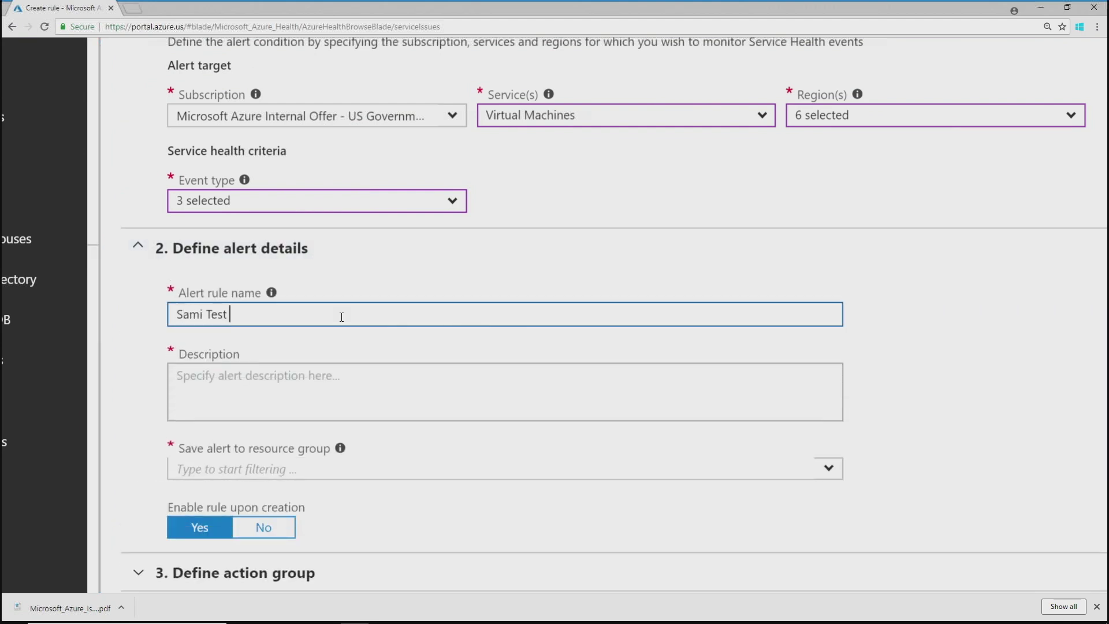
pyautogui.press('Tab')
pyautogui.write('Testing for Virtual Machines')
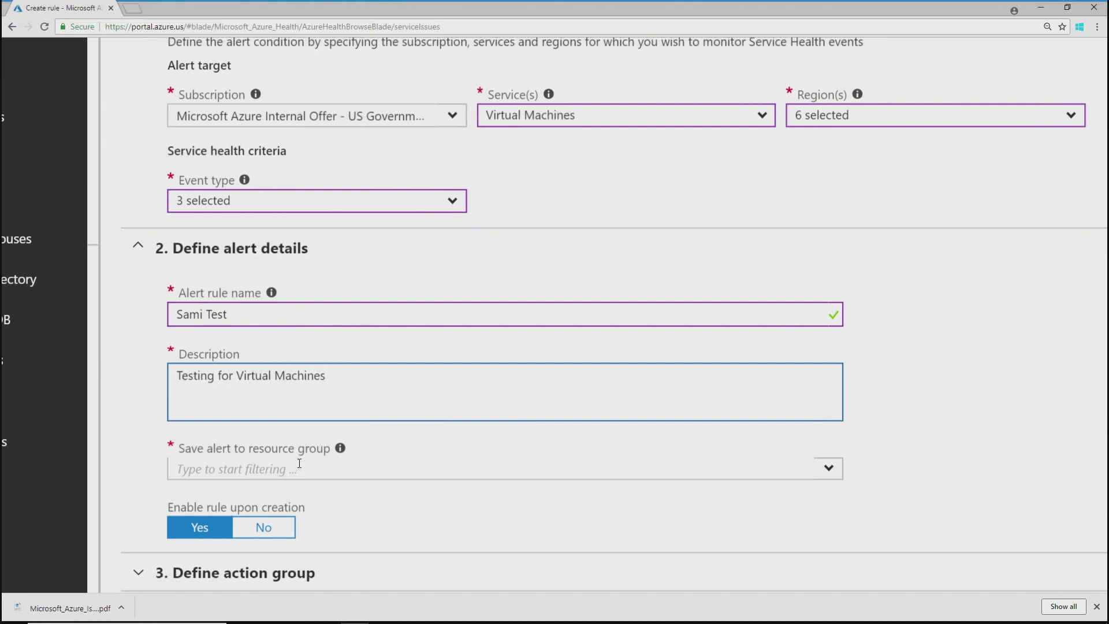
pyautogui.click(299, 468)
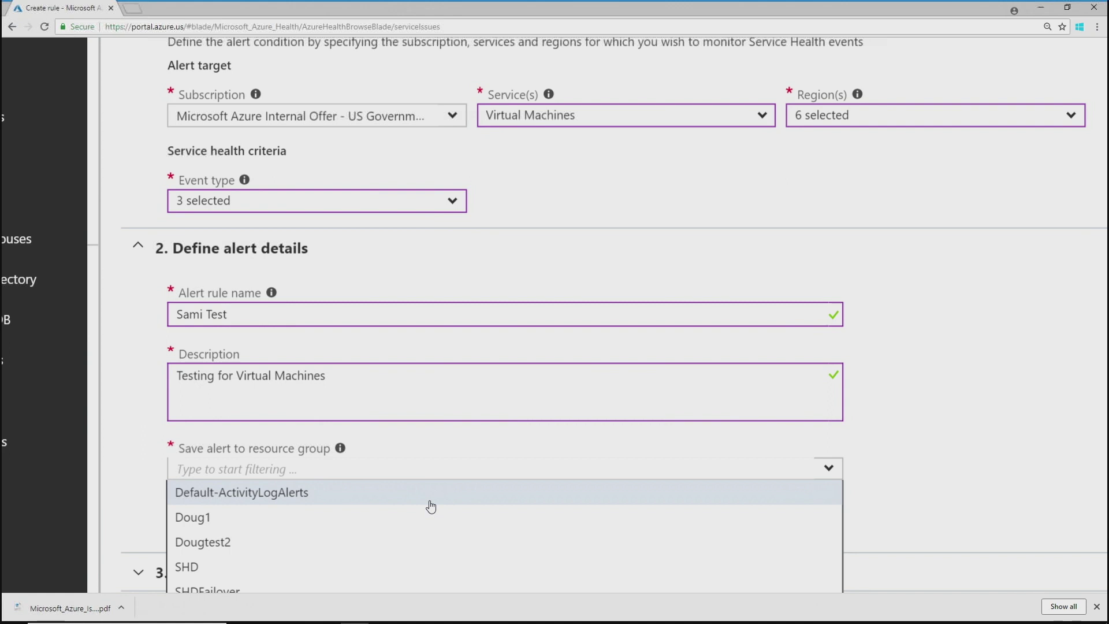
pyautogui.click(431, 503)
pyautogui.scroll(-3, 702, 493)
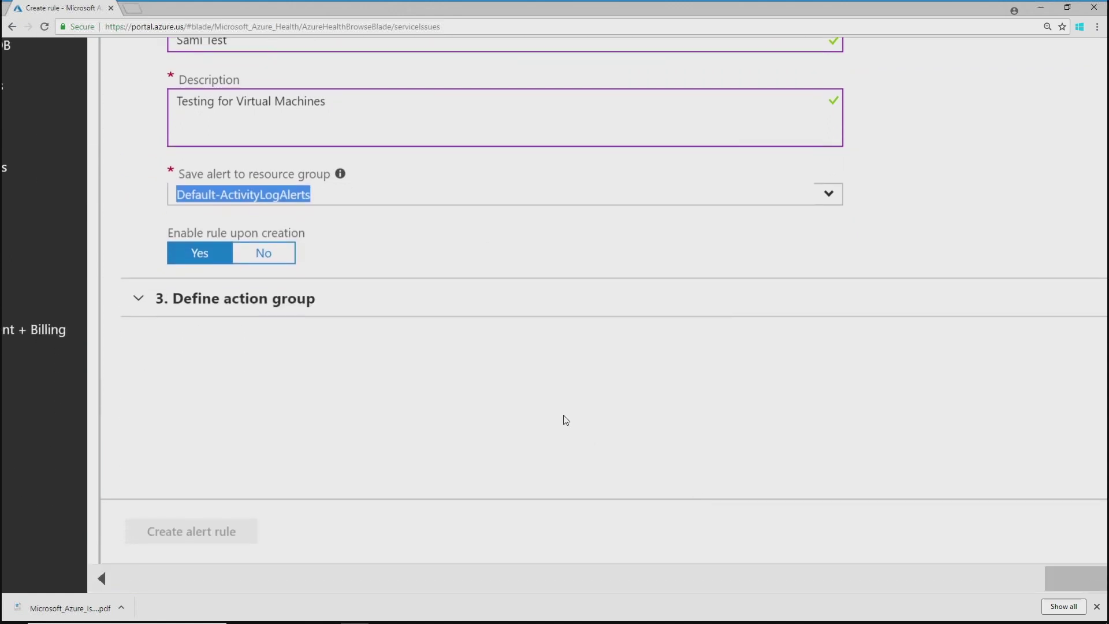
# - Create action group VM-team (short name VMteam) with an Email/SMS action named Alertteam
pyautogui.click(279, 306)
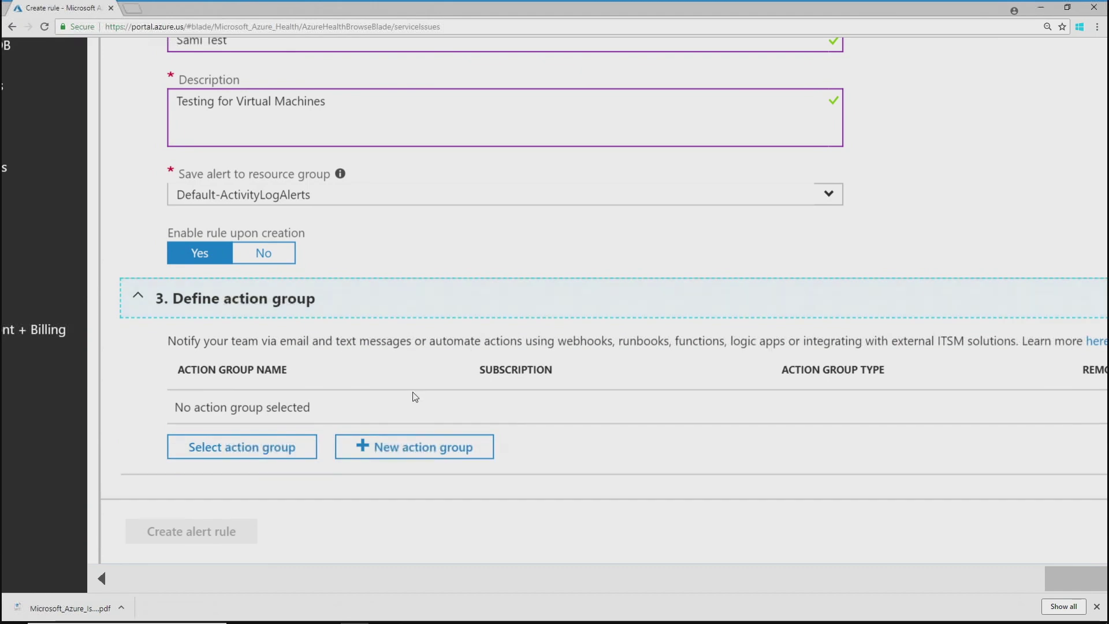
pyautogui.click(415, 445)
pyautogui.write('VM-team')
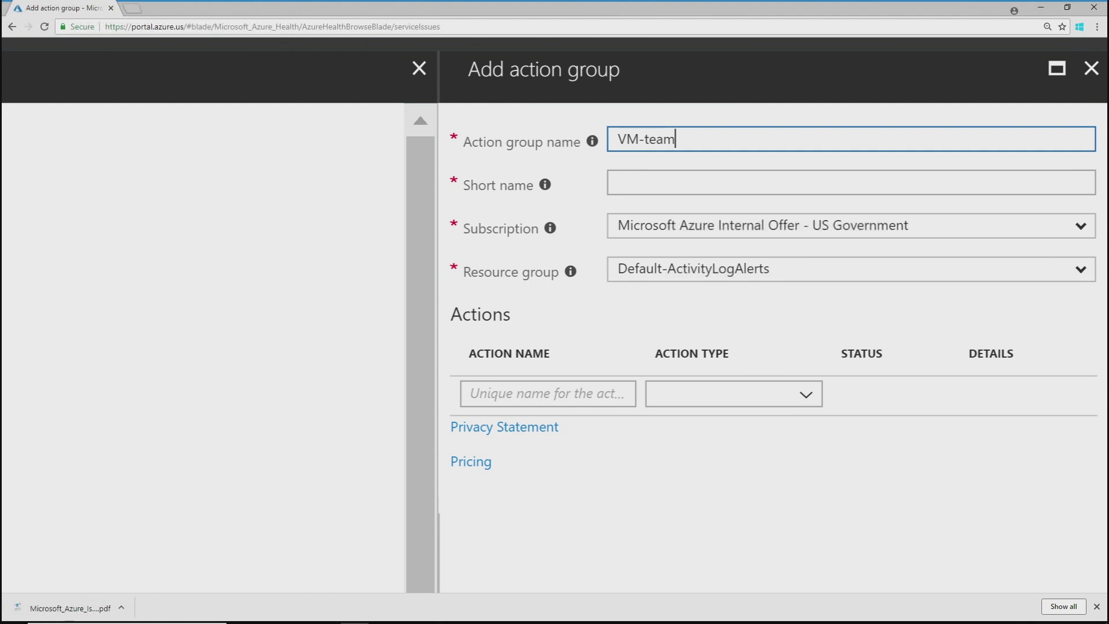
pyautogui.press('Tab')
pyautogui.write('VMteam')
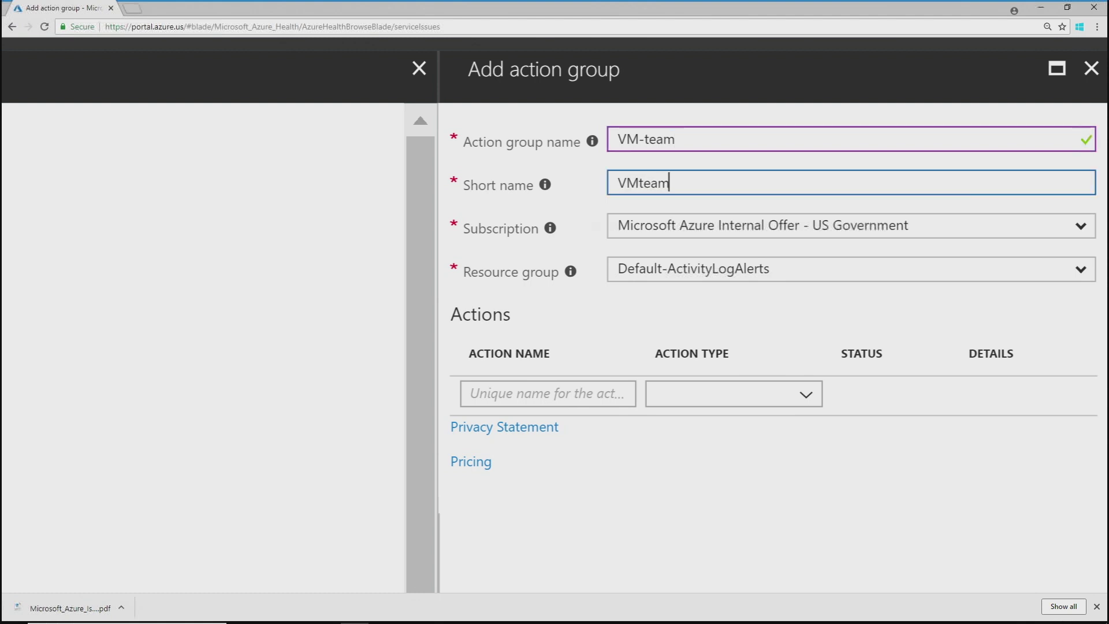
pyautogui.press('Tab')
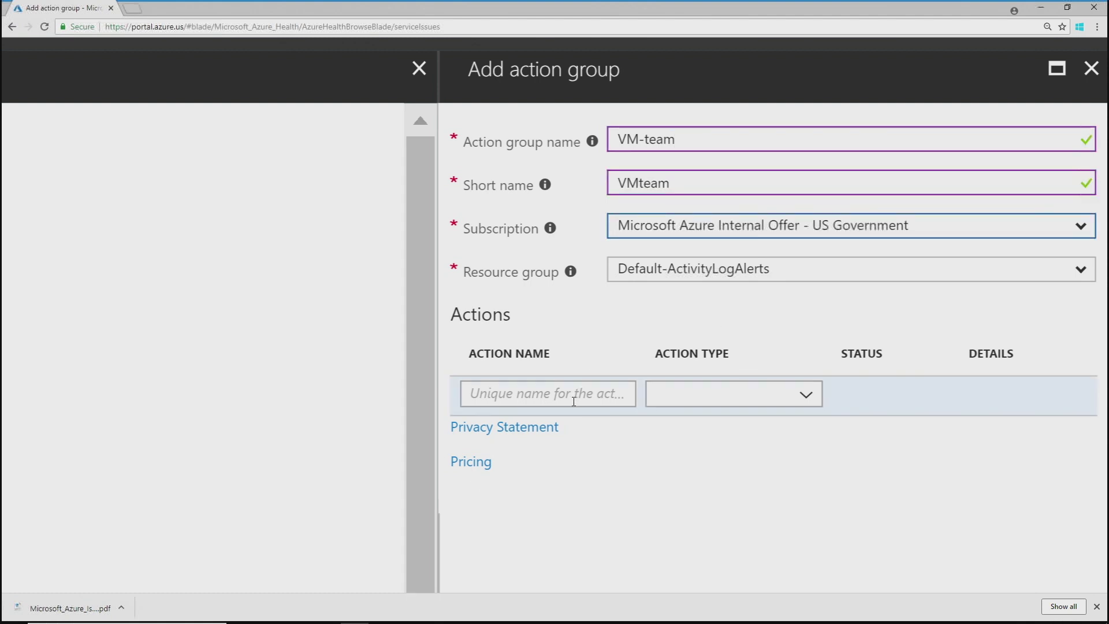
pyautogui.click(573, 397)
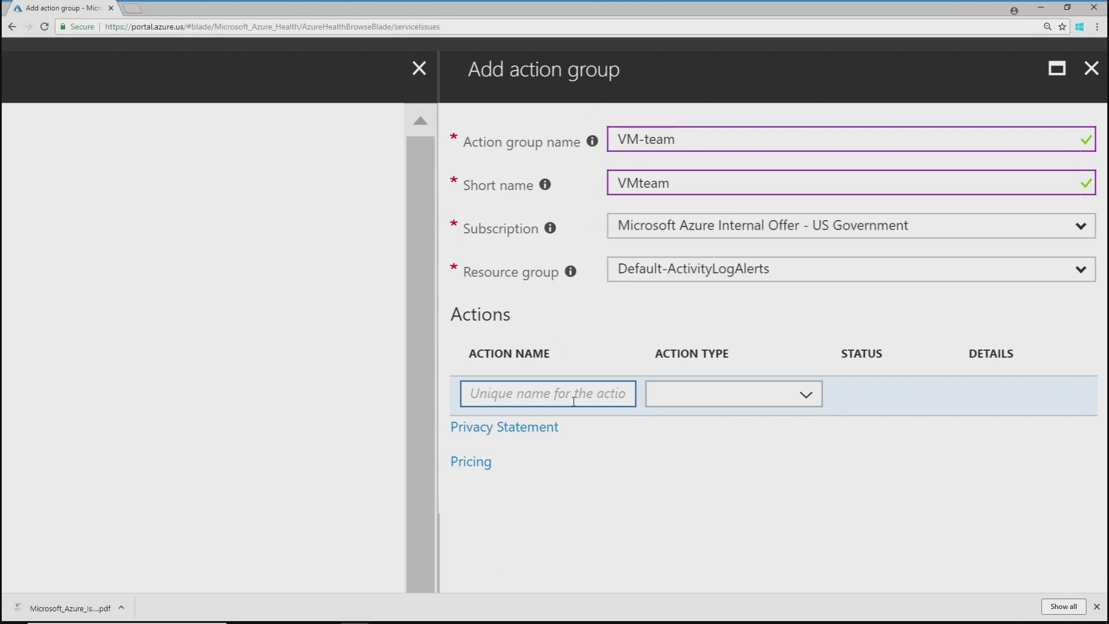
pyautogui.write('Alertteam')
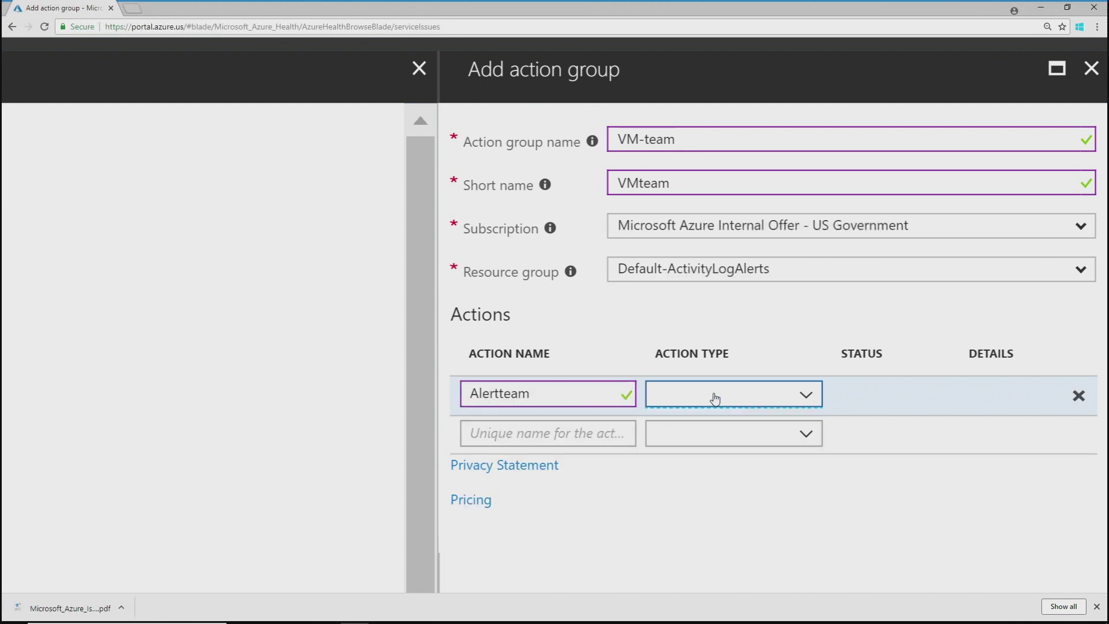
pyautogui.click(715, 397)
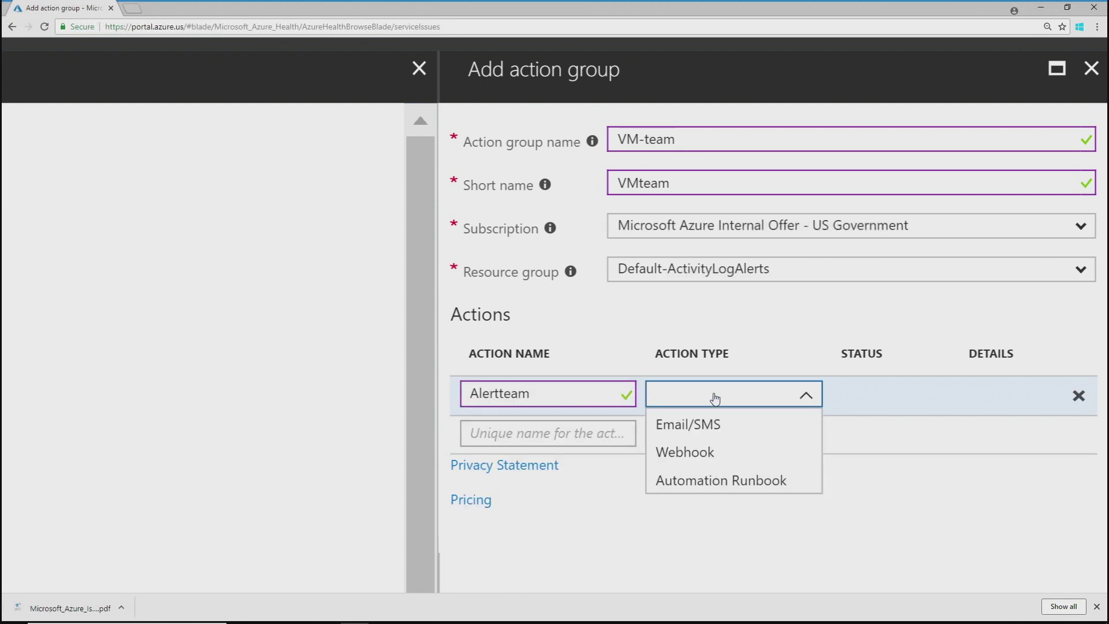
pyautogui.click(701, 423)
# - Enable email on Alertteam, create the VM-team group, and create the alert rule
pyautogui.click(962, 397)
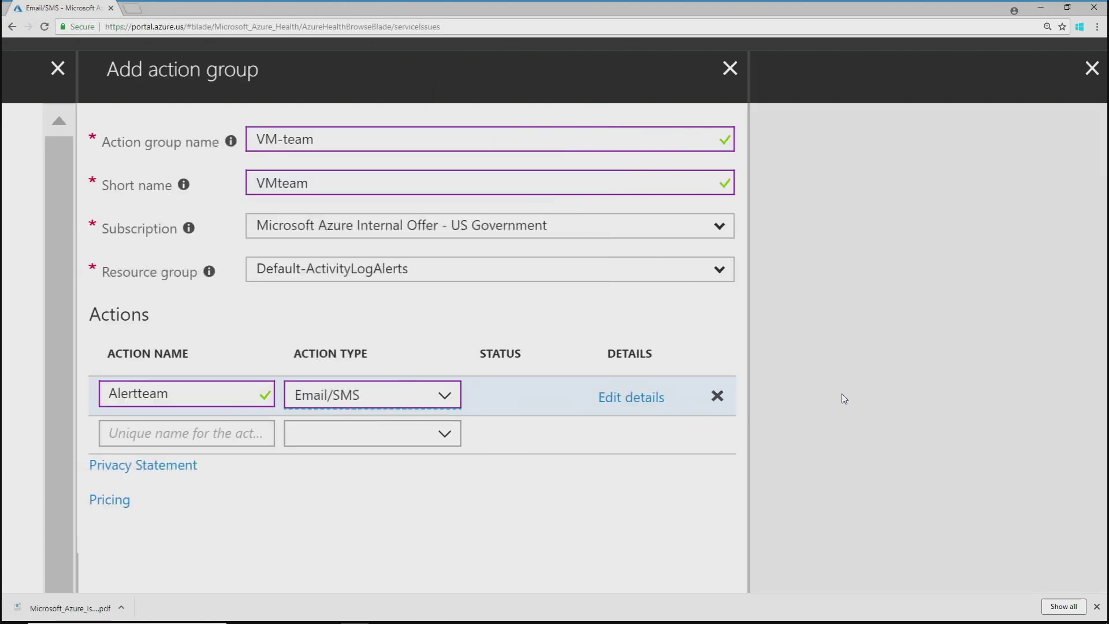
pyautogui.click(771, 195)
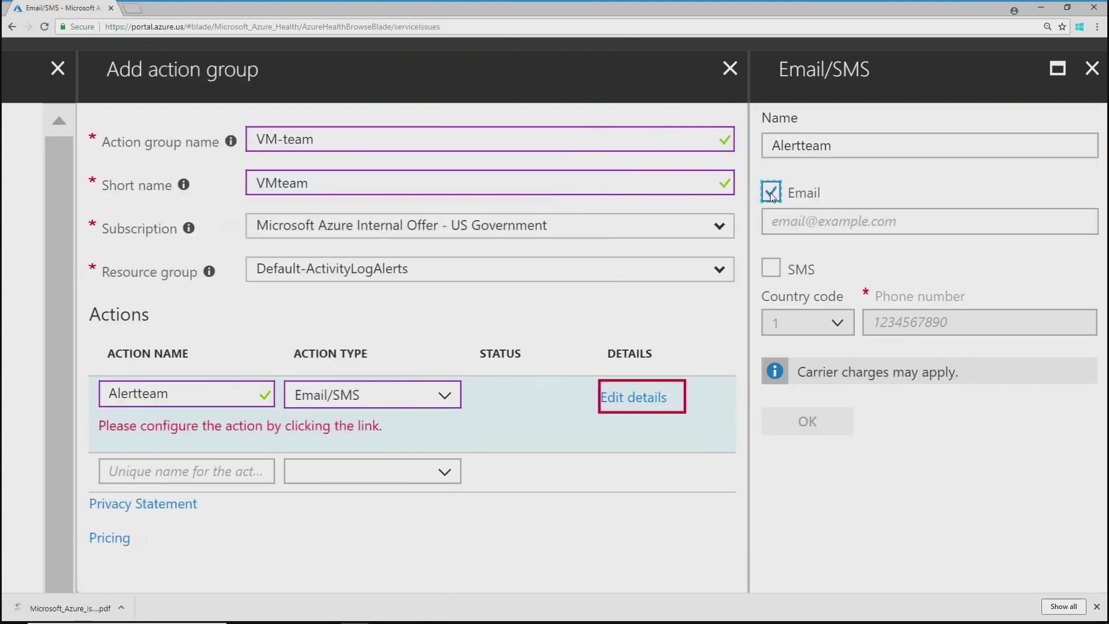
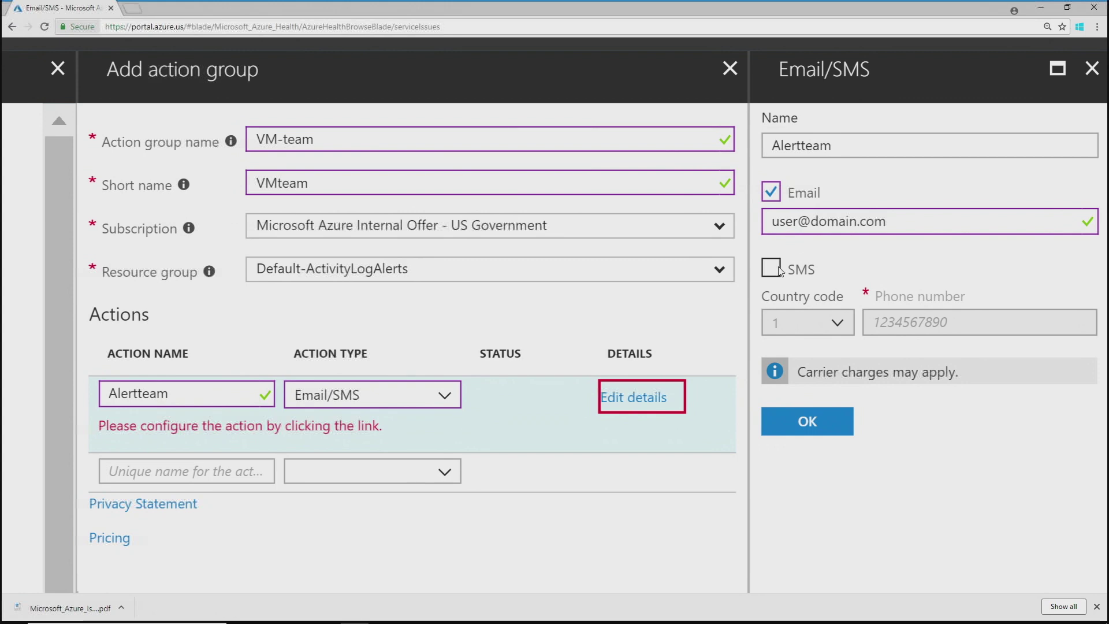
pyautogui.click(807, 421)
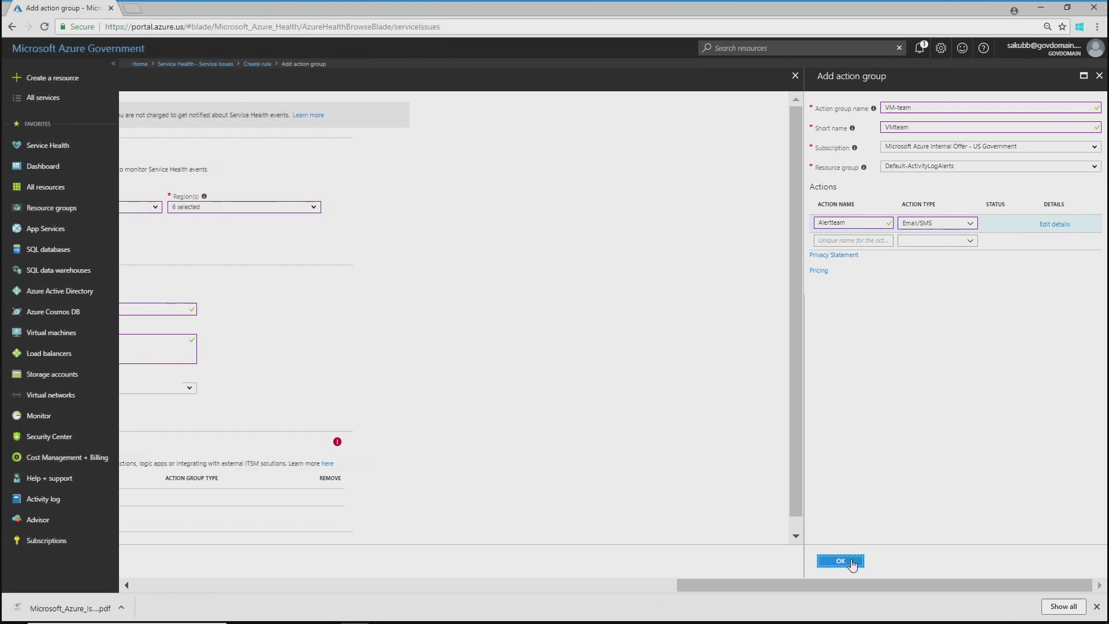
pyautogui.click(841, 561)
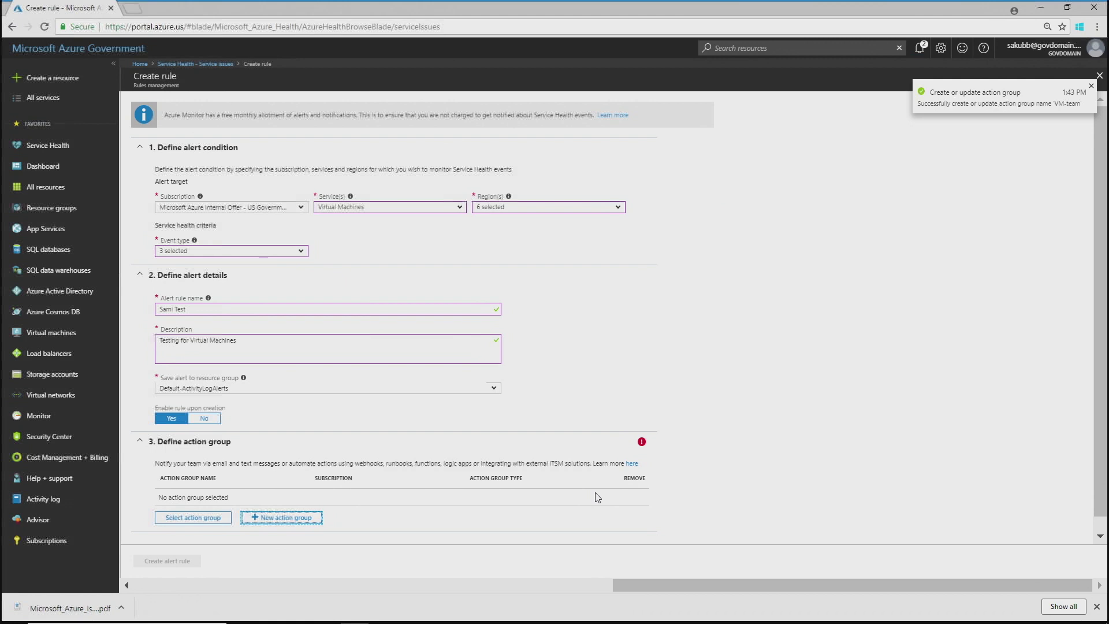
pyautogui.click(185, 562)
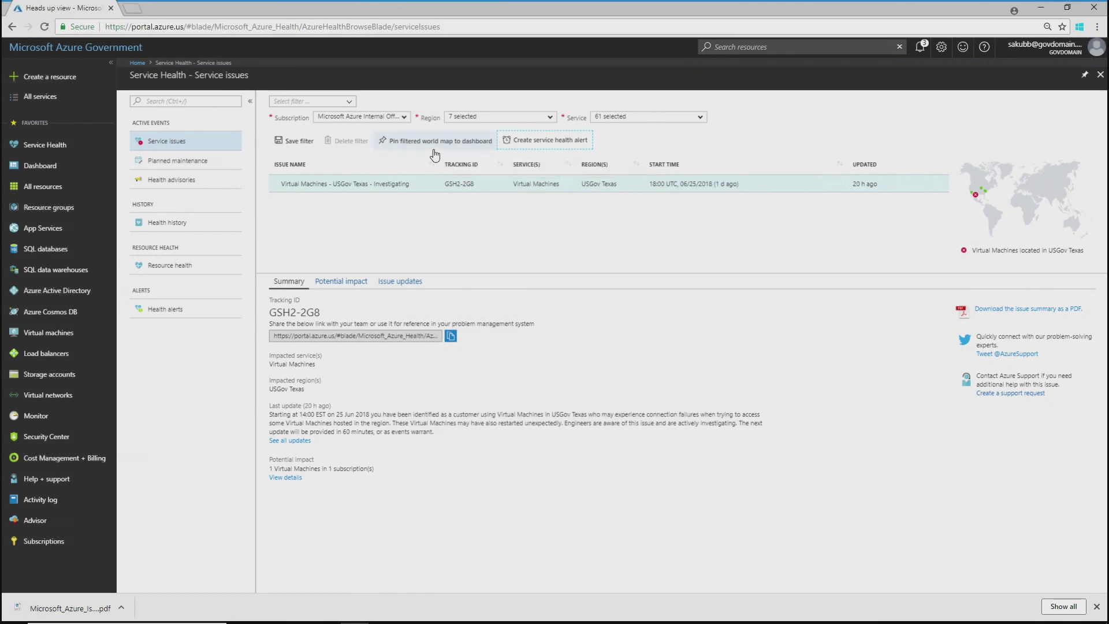
# - Pin the filtered world map to the dashboard as the saved query 'test pin'
pyautogui.click(294, 139)
pyautogui.click(313, 148)
pyautogui.write('test pin')
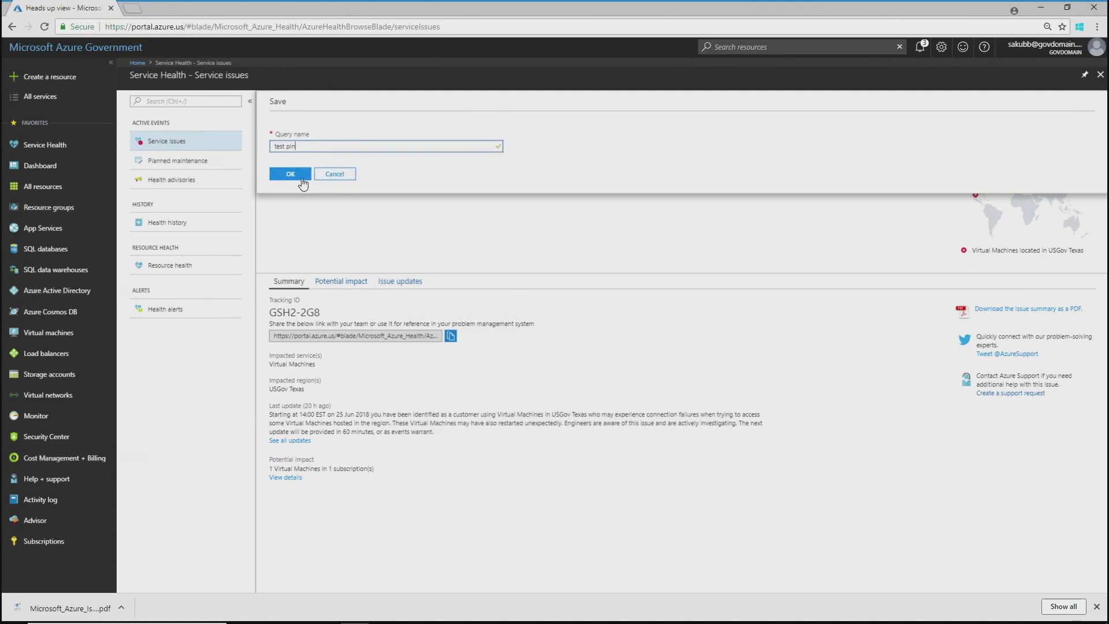
pyautogui.click(289, 173)
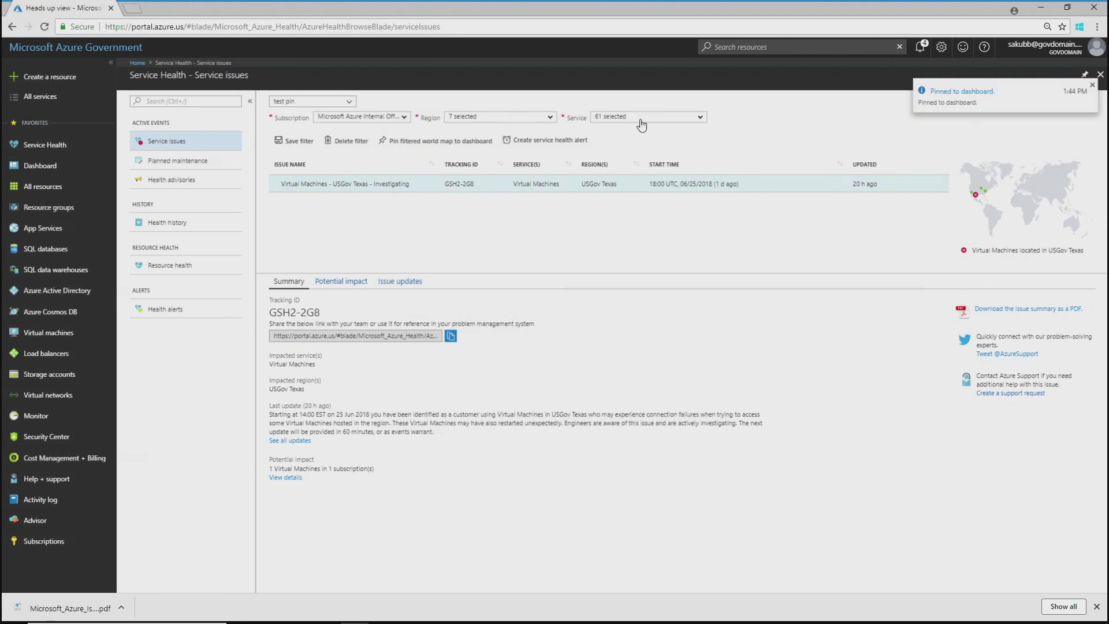
# - Go to the Heads up view dashboard to see the new TEST PIN map tile
pyautogui.click(62, 48)
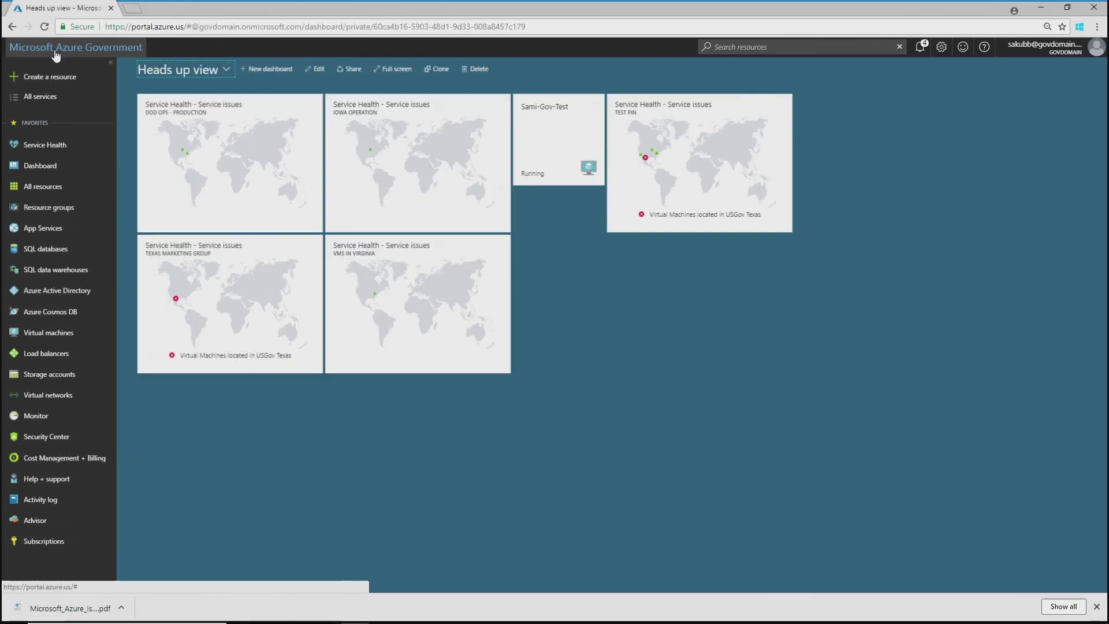